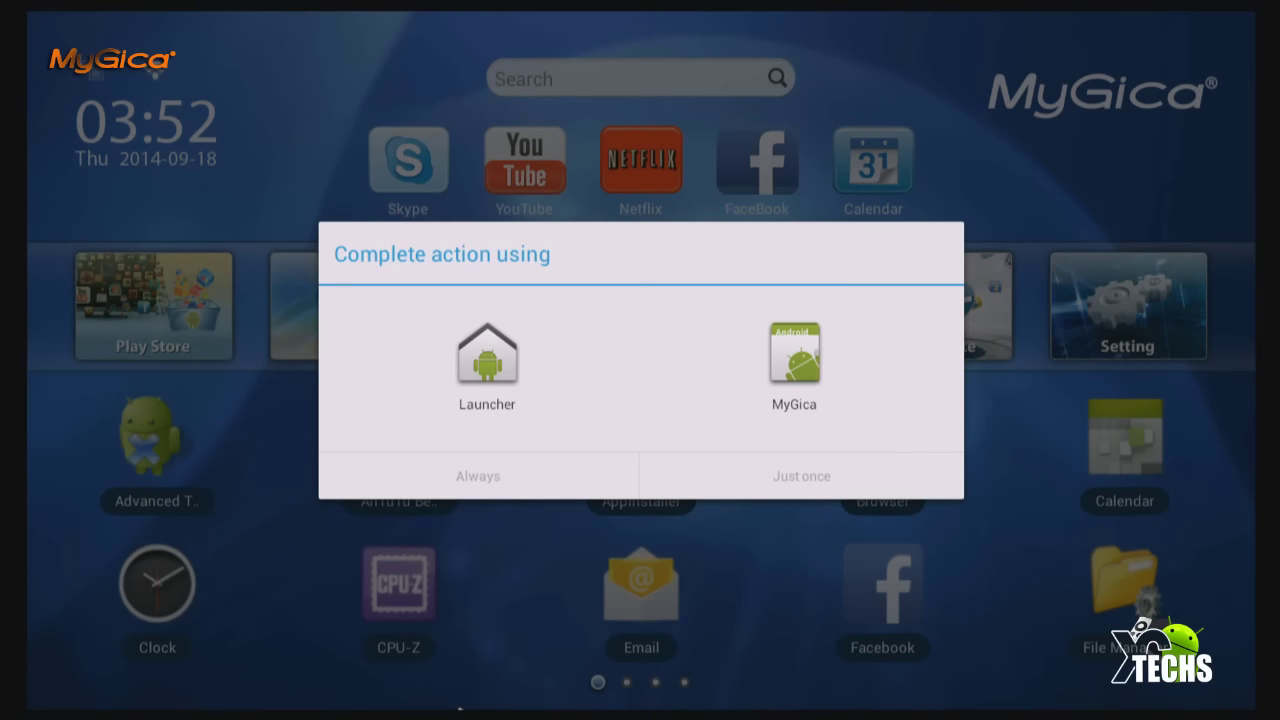
- Choose MyGica as the launcher for the home screen in the app chooser
left_click(487, 368)
left_click(794, 368)
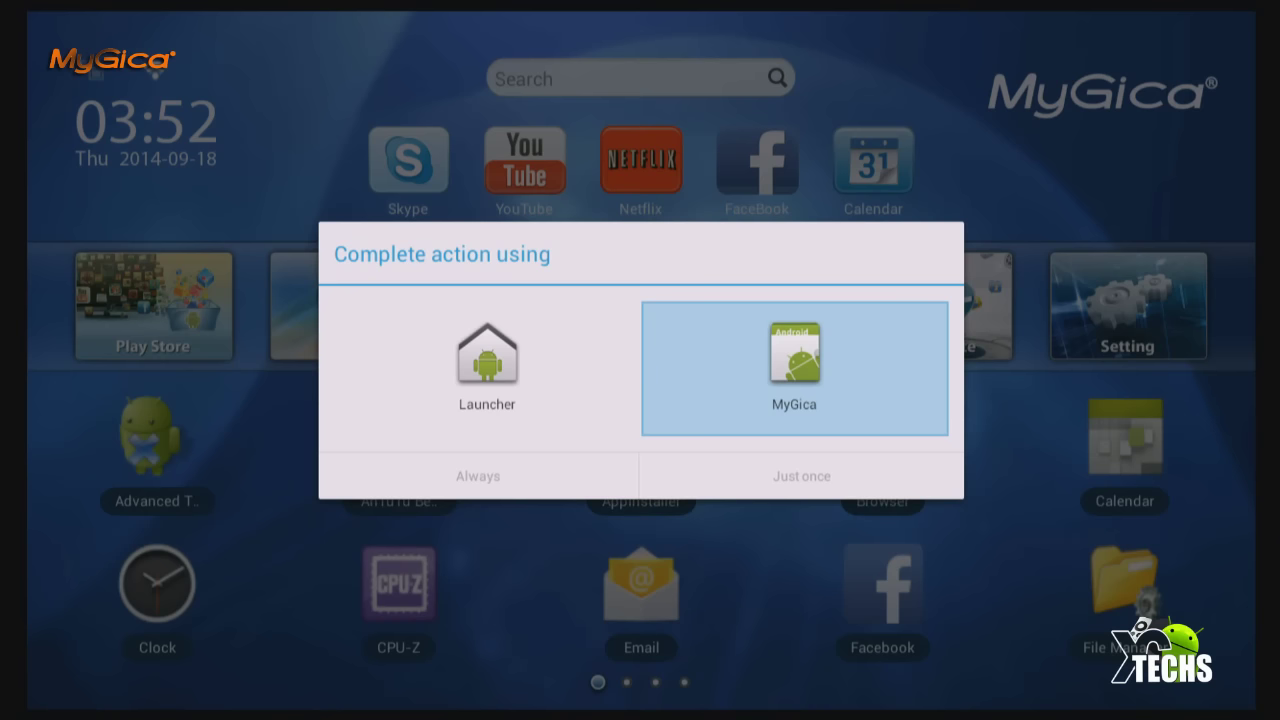
left_click(487, 368)
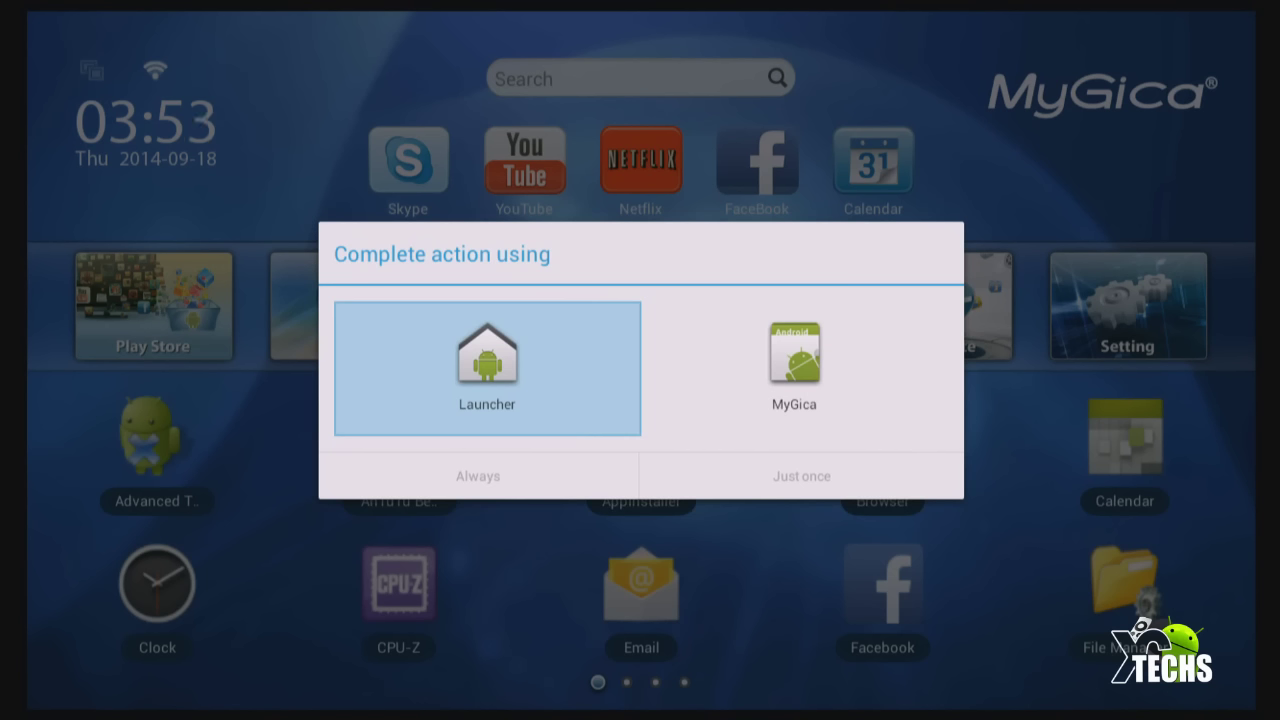
key("Right")
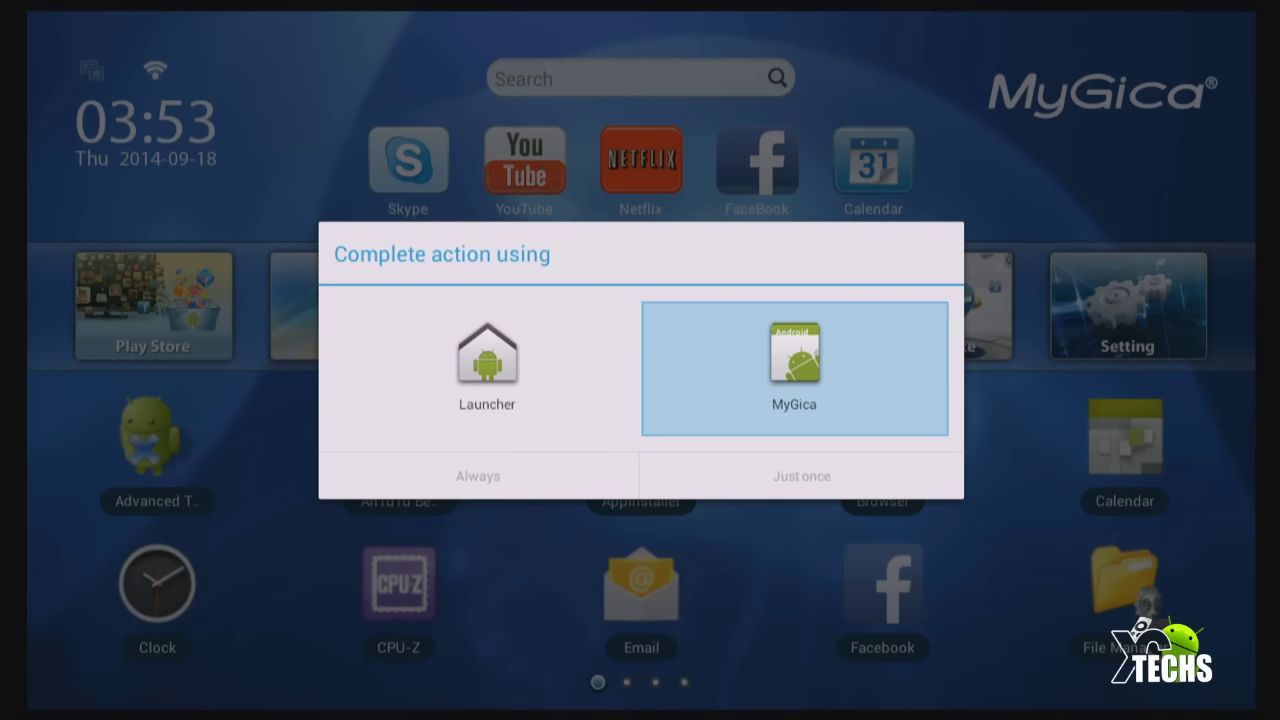
key("Down")
key("Left")
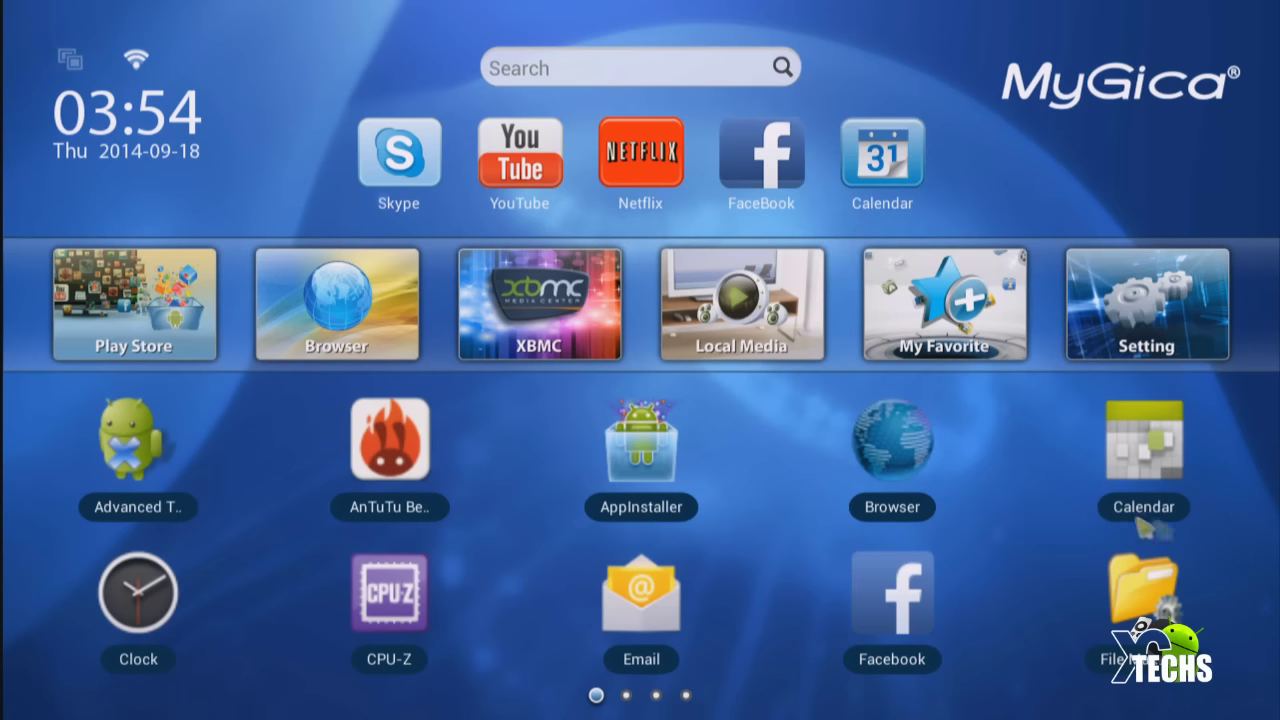
- Open Advanced Task Killer from the home apps and kill all the selected running apps
scroll(1000, 520, "down", 1)
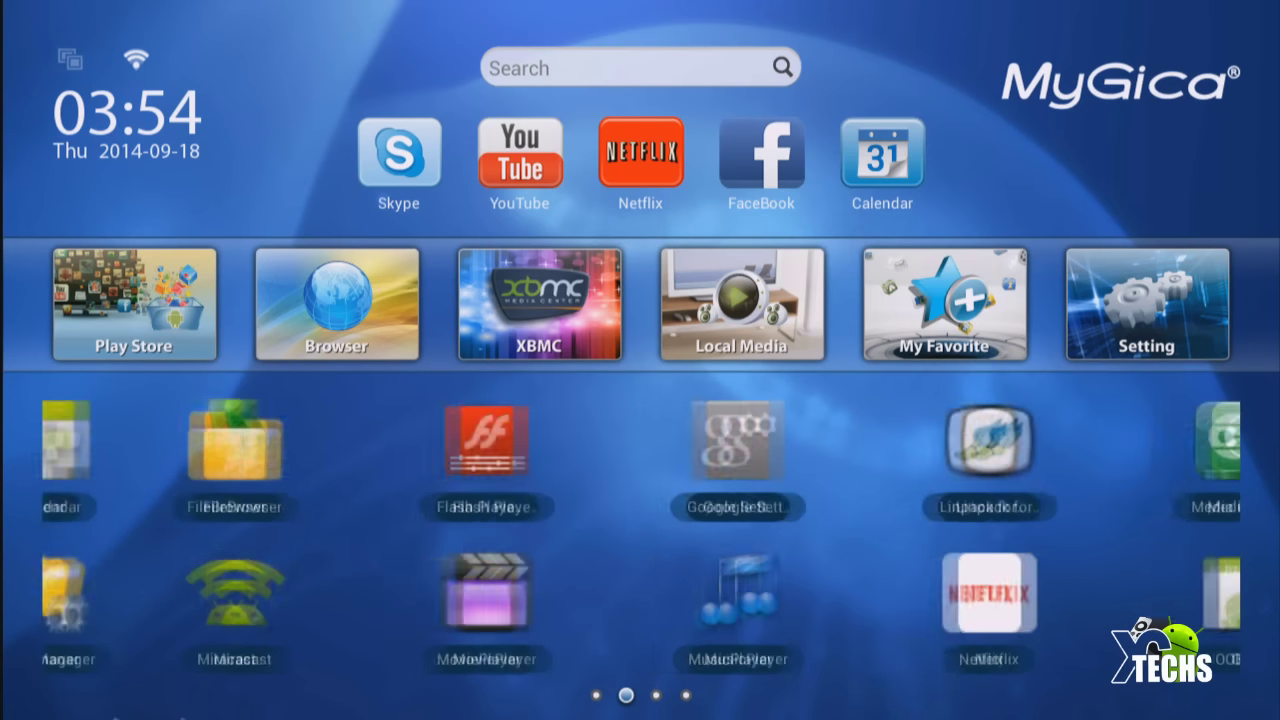
scroll(300, 534, "up", 1)
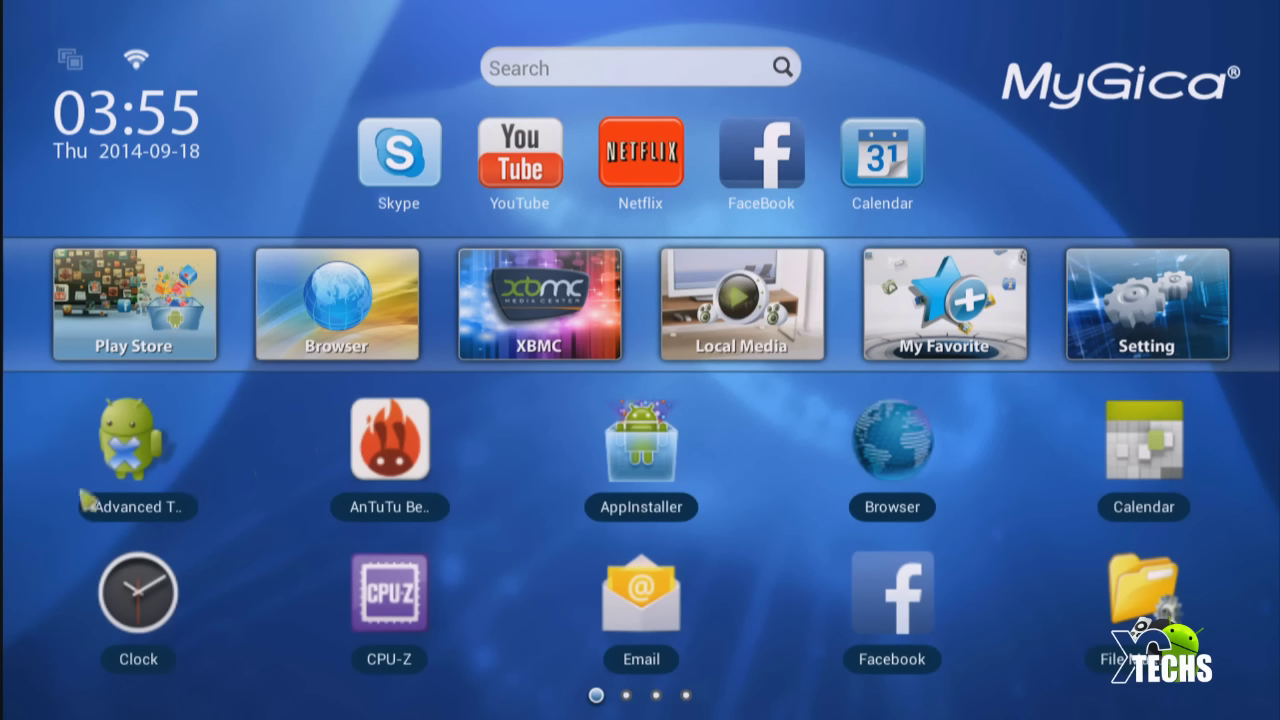
left_click(140, 450)
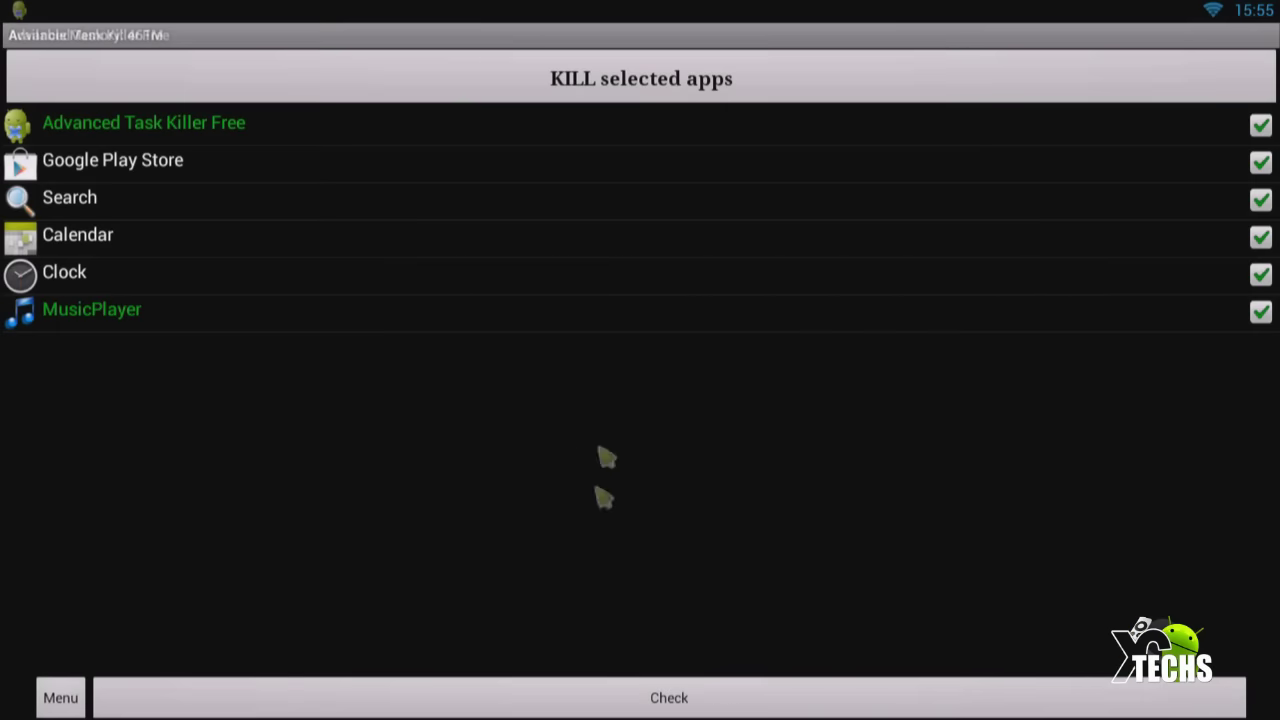
left_click(706, 98)
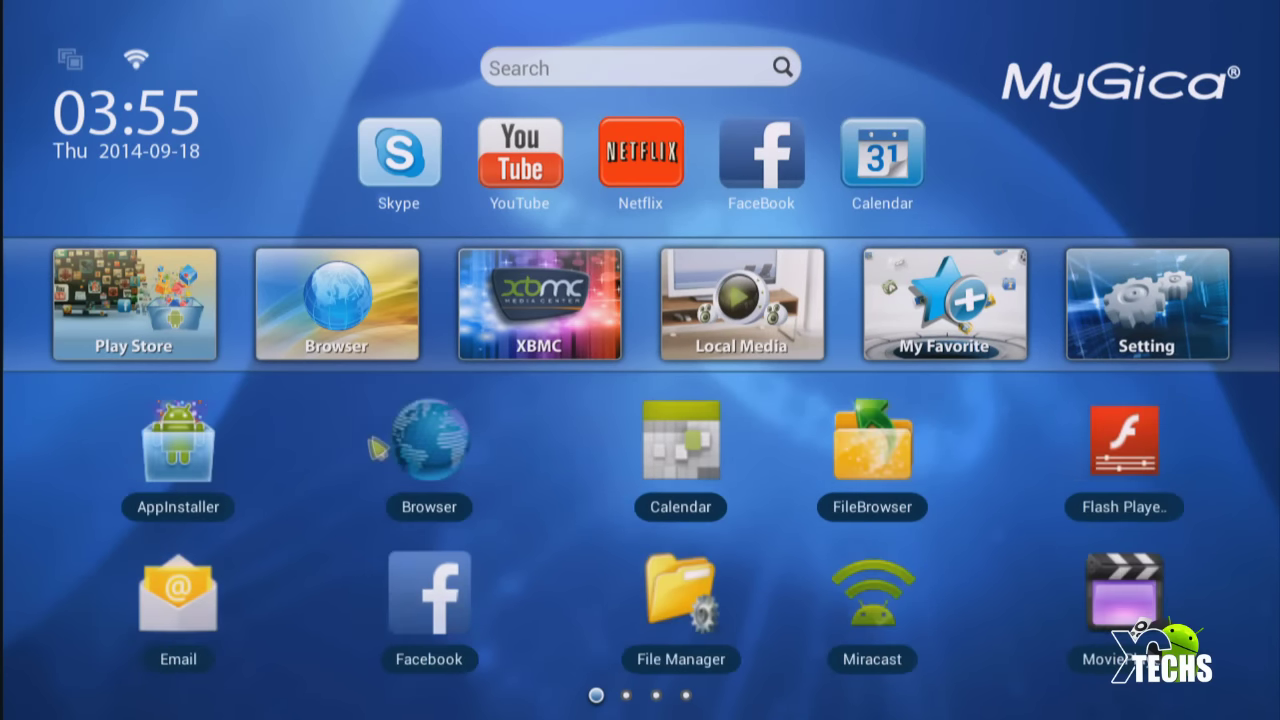
- Open the SettingsMbox app found on the third page of home apps
scroll(378, 449, "down", 1)
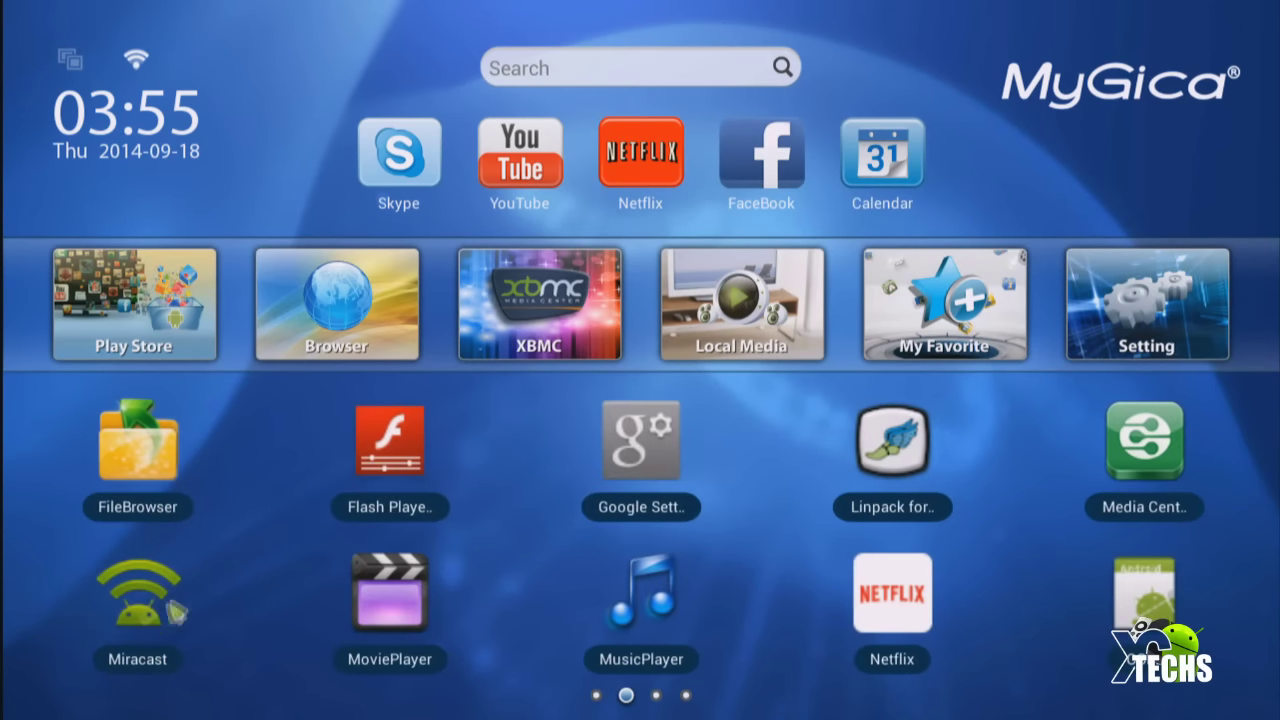
scroll(1204, 506, "down", 1)
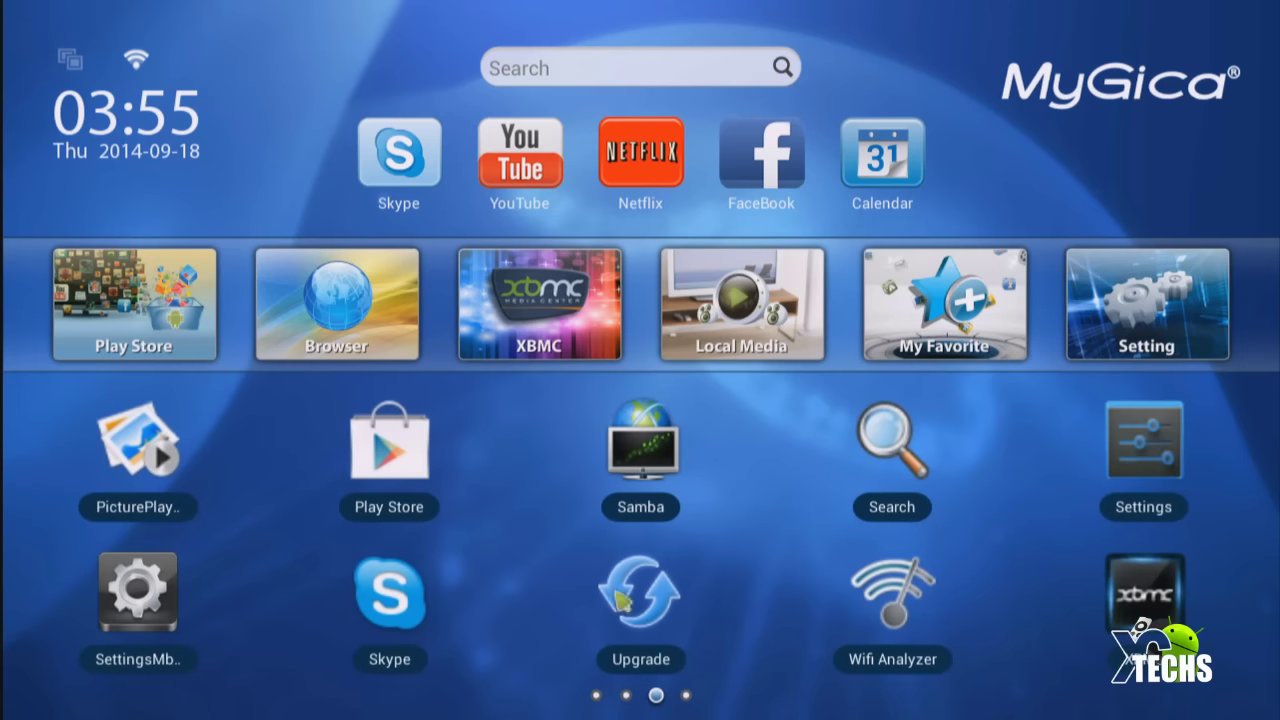
left_click(655, 600)
left_click(140, 592)
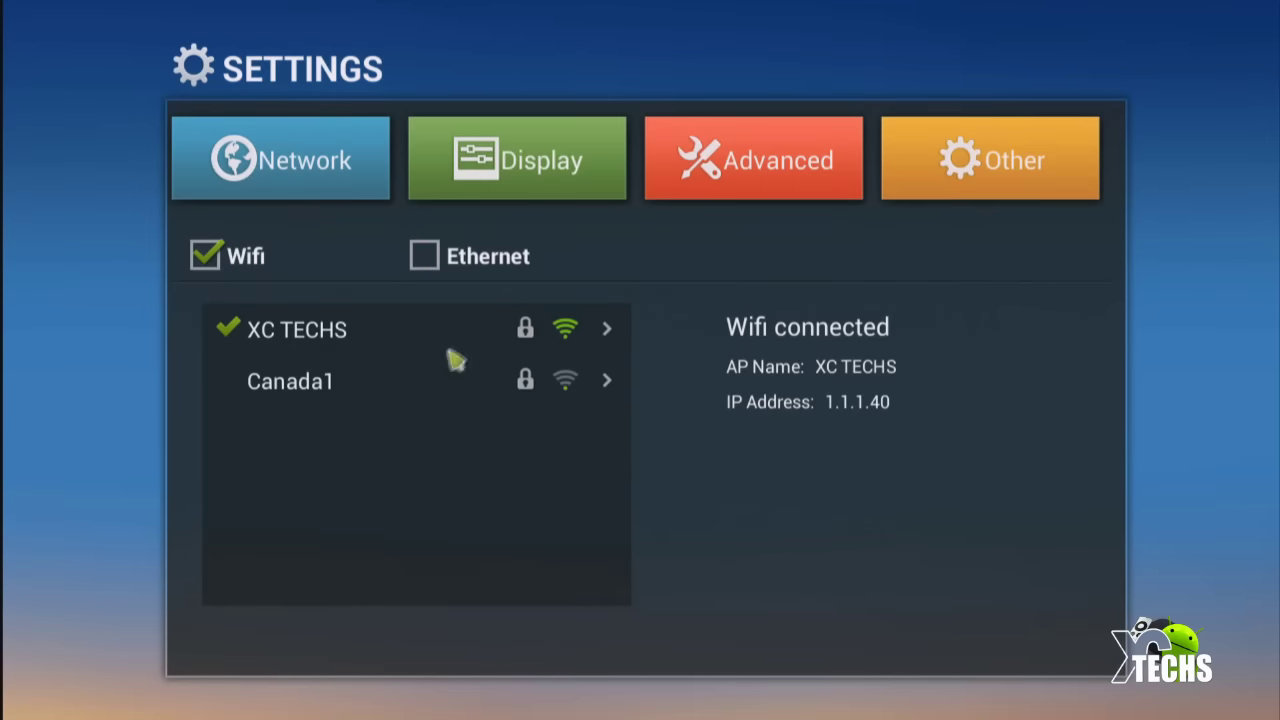
- Turn off Auto Output Mode in the Display settings and view the available HDMI output modes
left_click(527, 178)
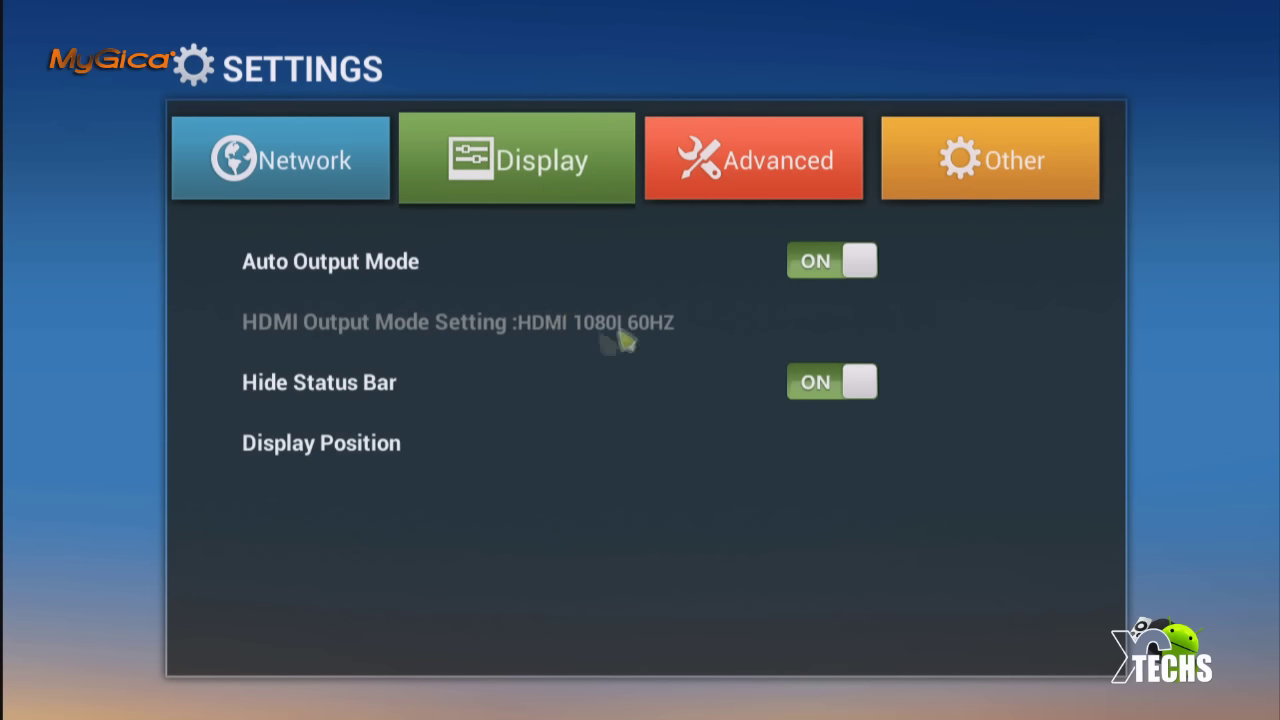
left_click(815, 277)
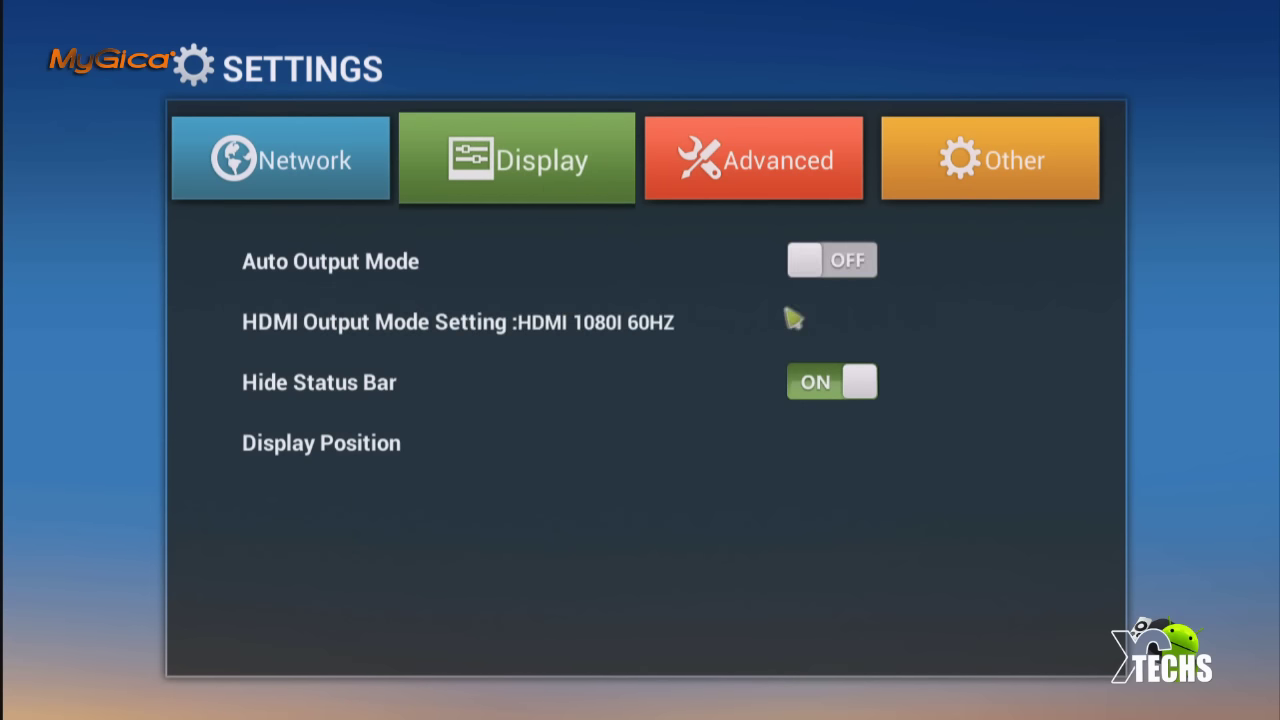
left_click(714, 343)
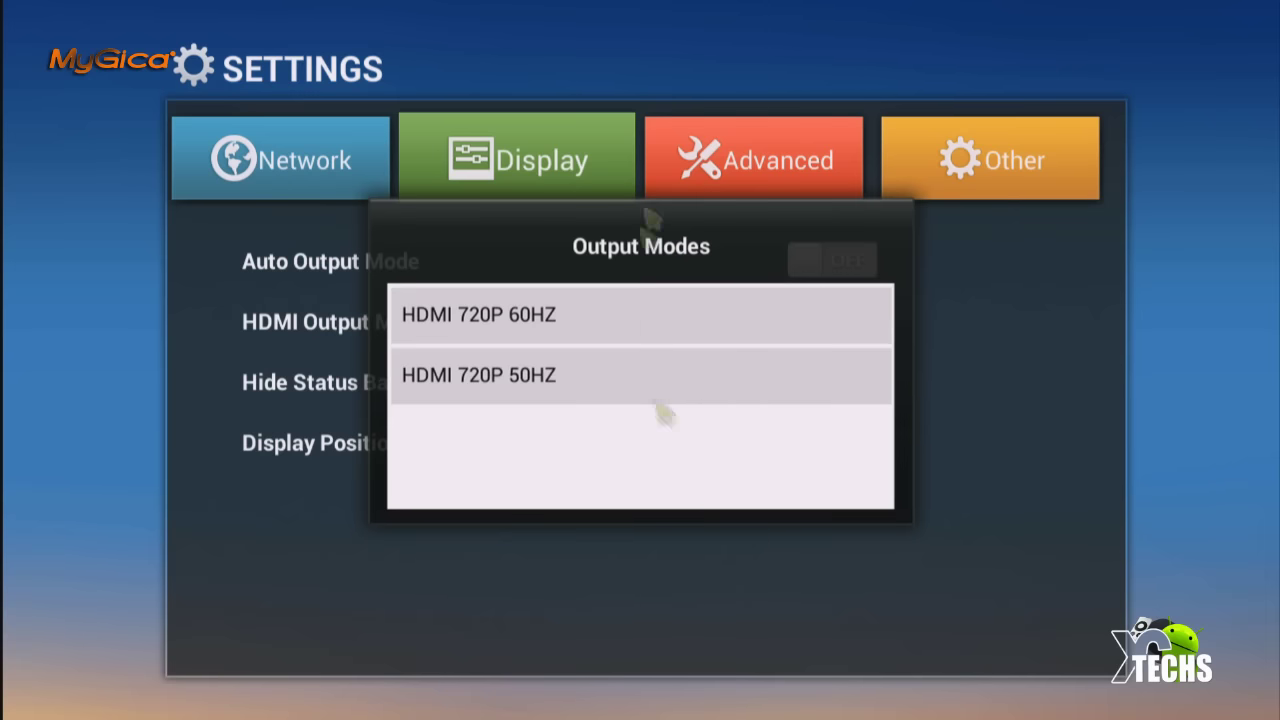
left_click(606, 543)
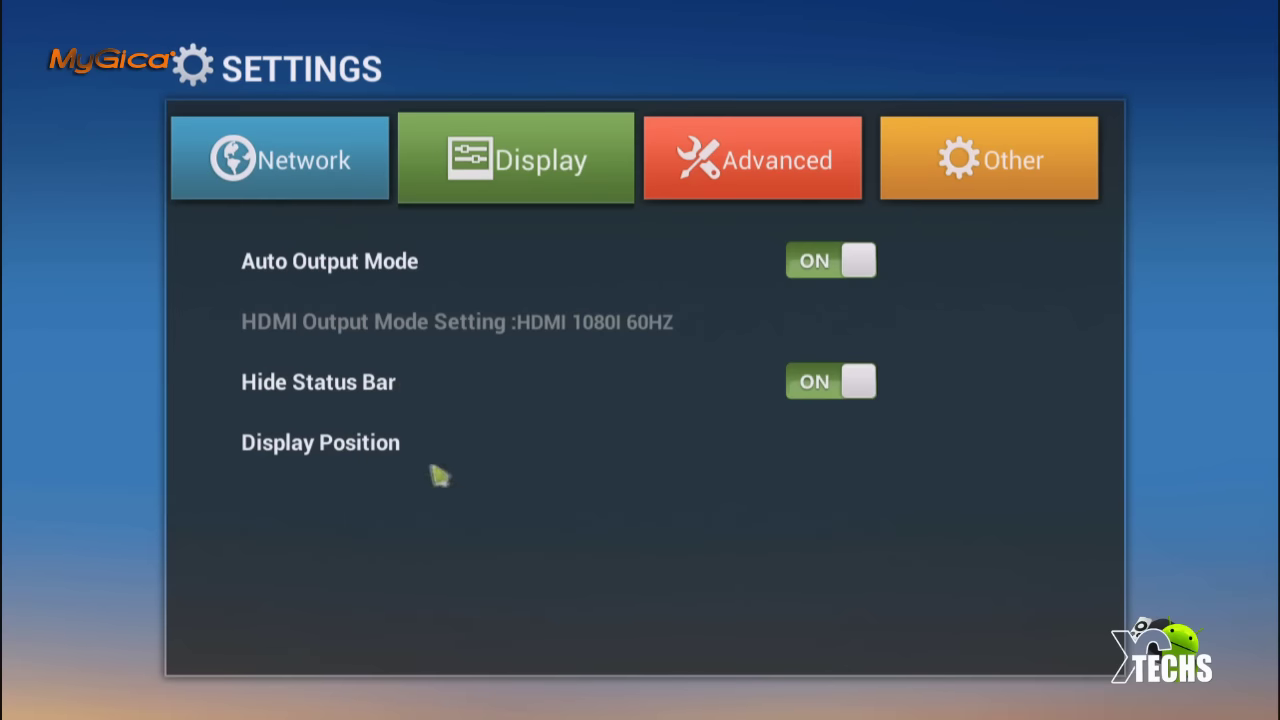
- Open Display Position, try reducing the screen size to 96%, and return to the Display settings
left_click(443, 437)
left_click(616, 490)
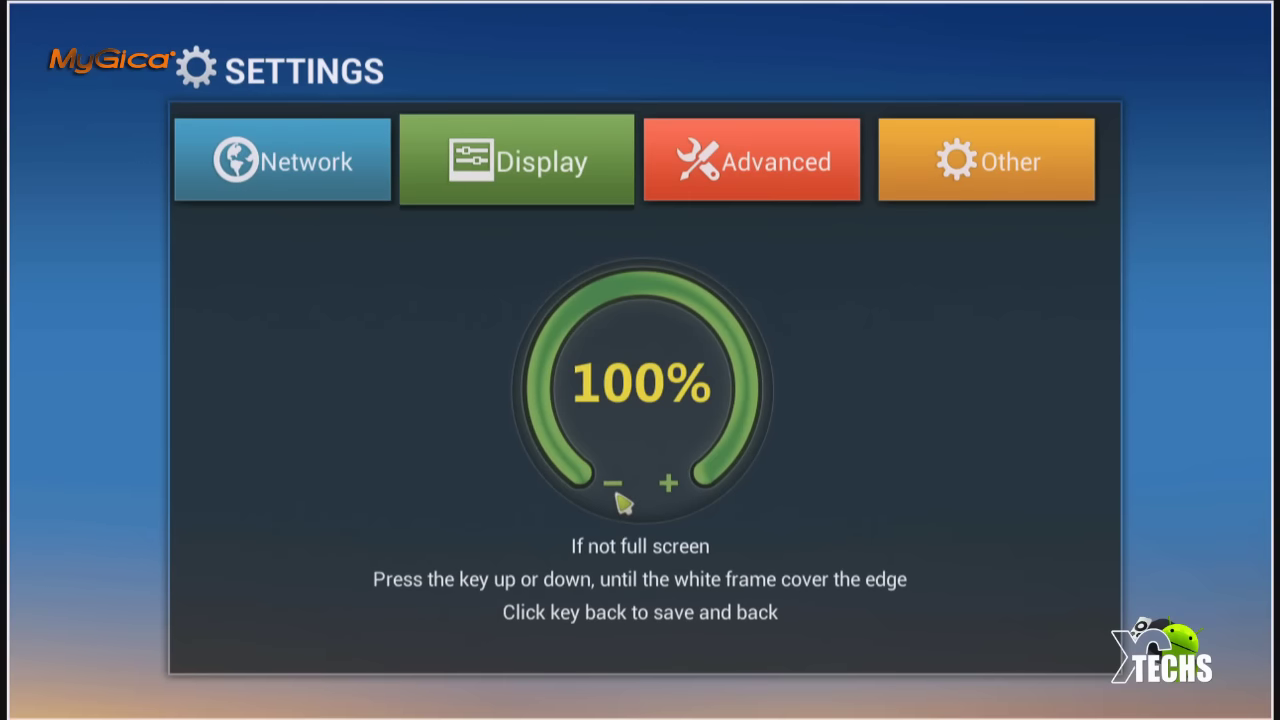
left_click(616, 490)
left_click(616, 490)
left_click(616, 490)
key("Escape")
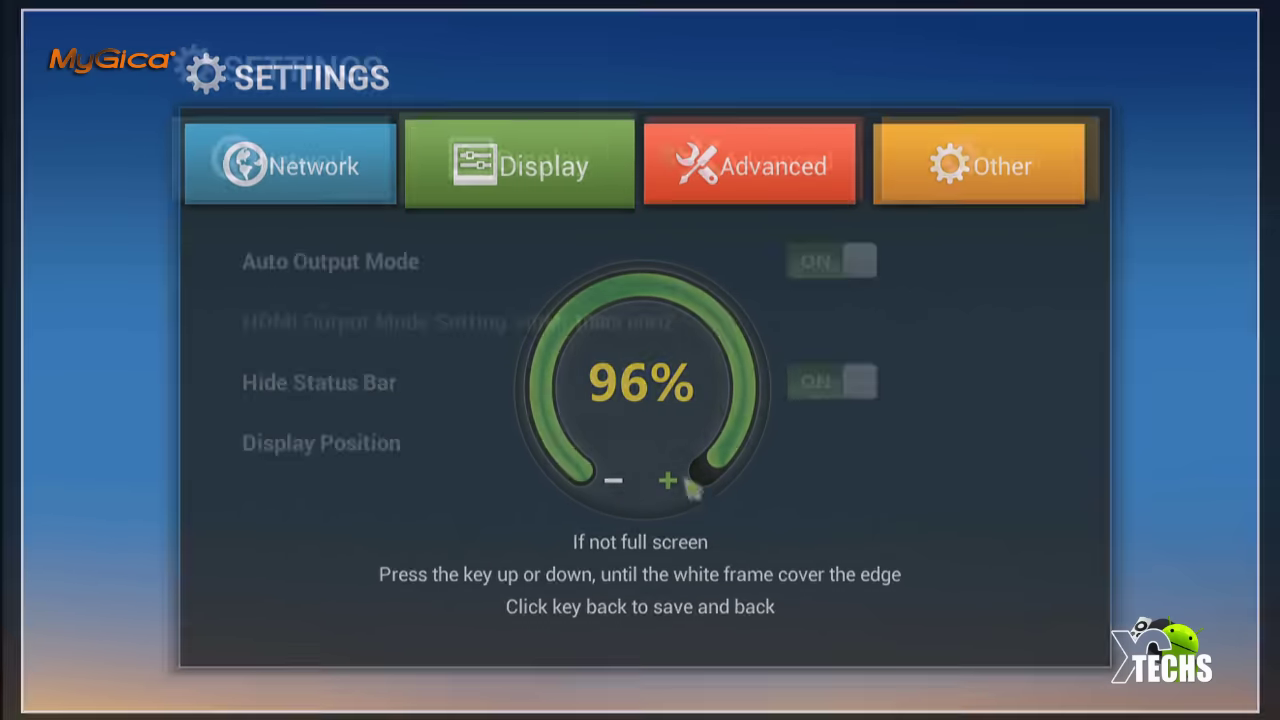
- Review the Advanced and Other settings, and examine the device information under About device in More Settings
left_click(750, 152)
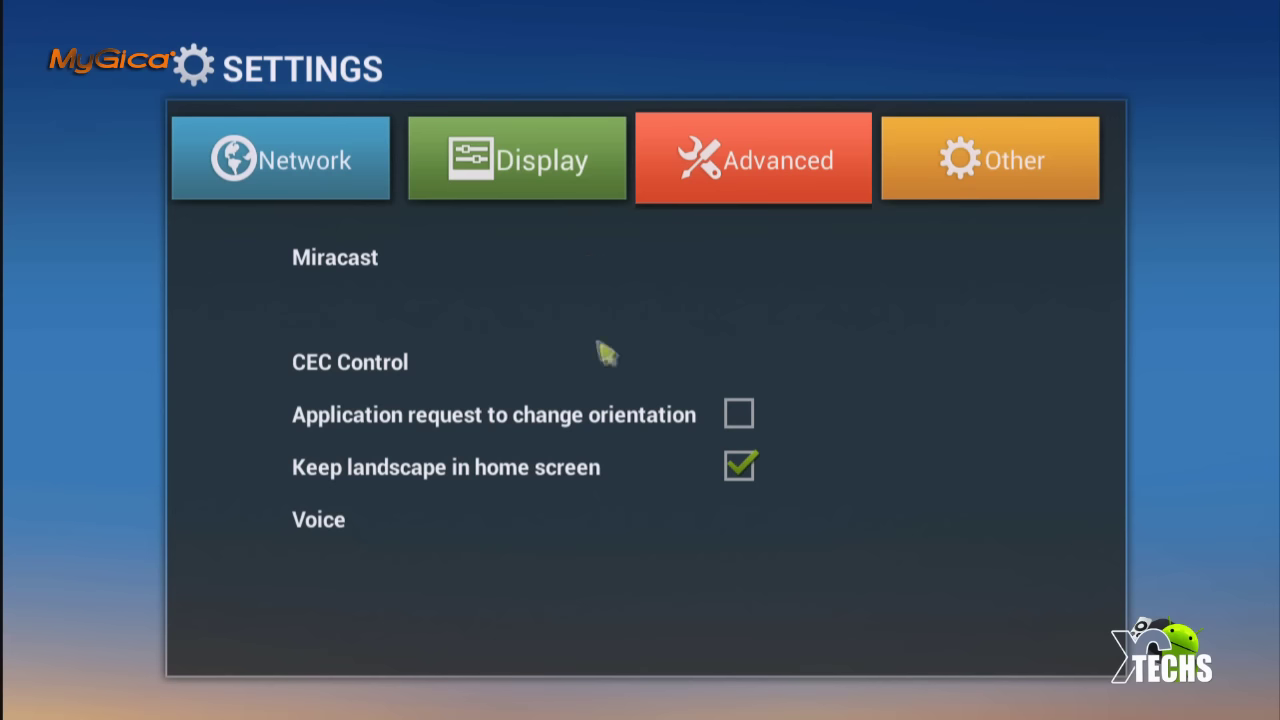
left_click(996, 182)
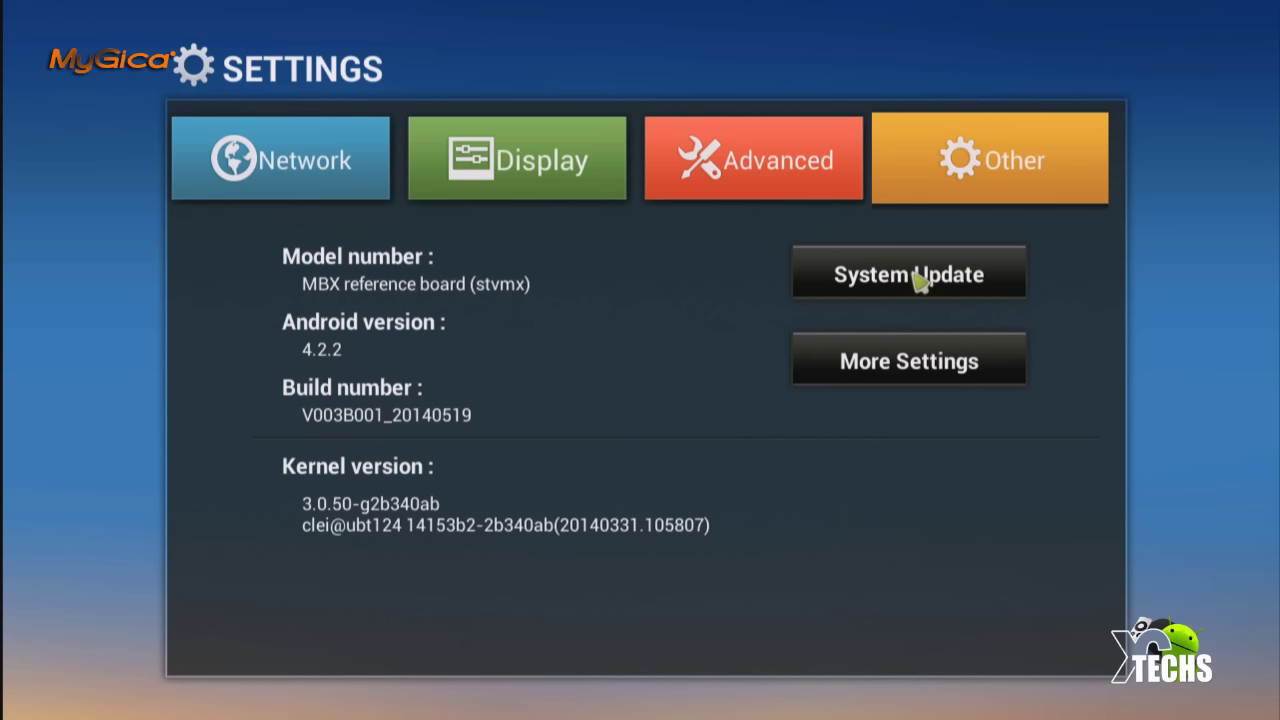
left_click(900, 380)
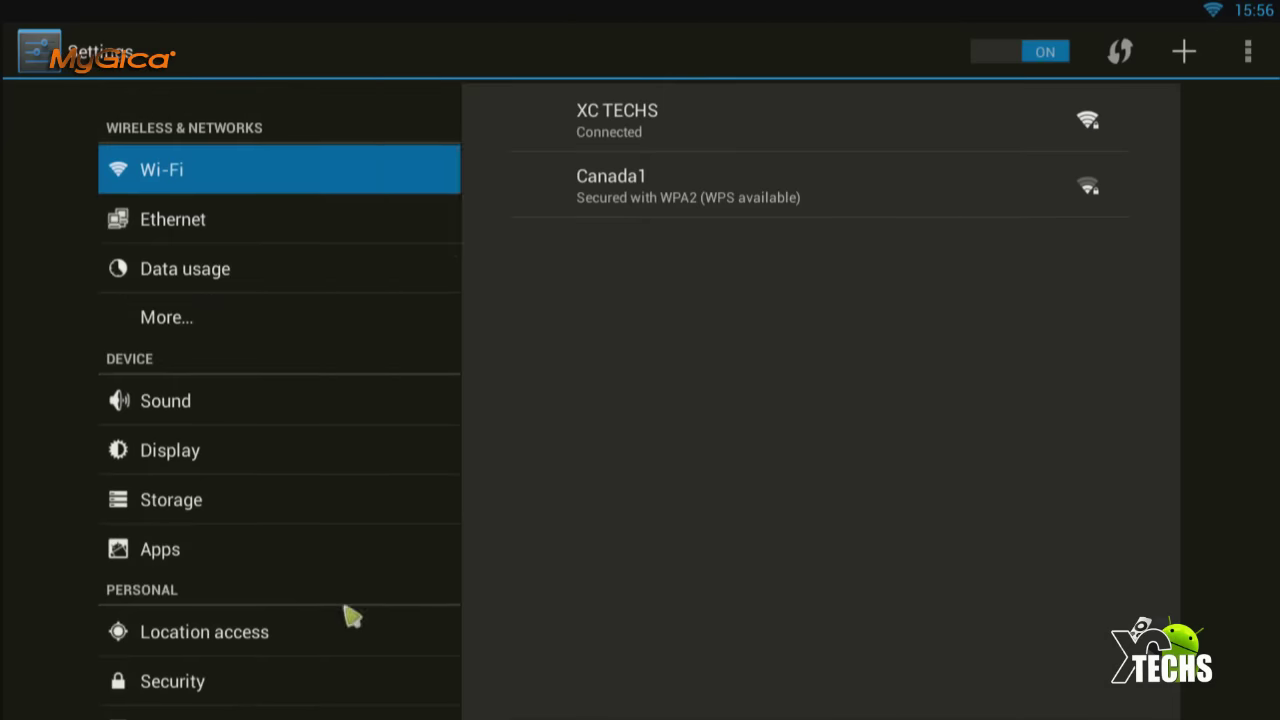
left_click_drag(349, 611, 428, 60)
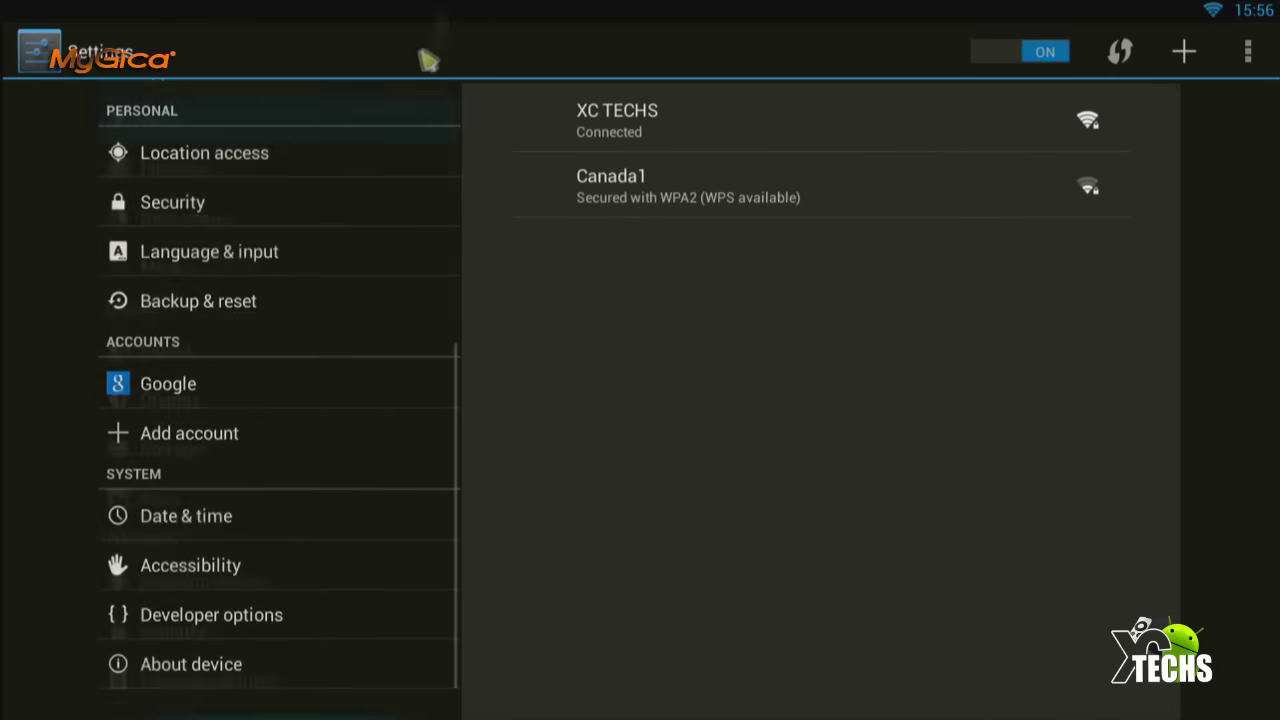
left_click(350, 672)
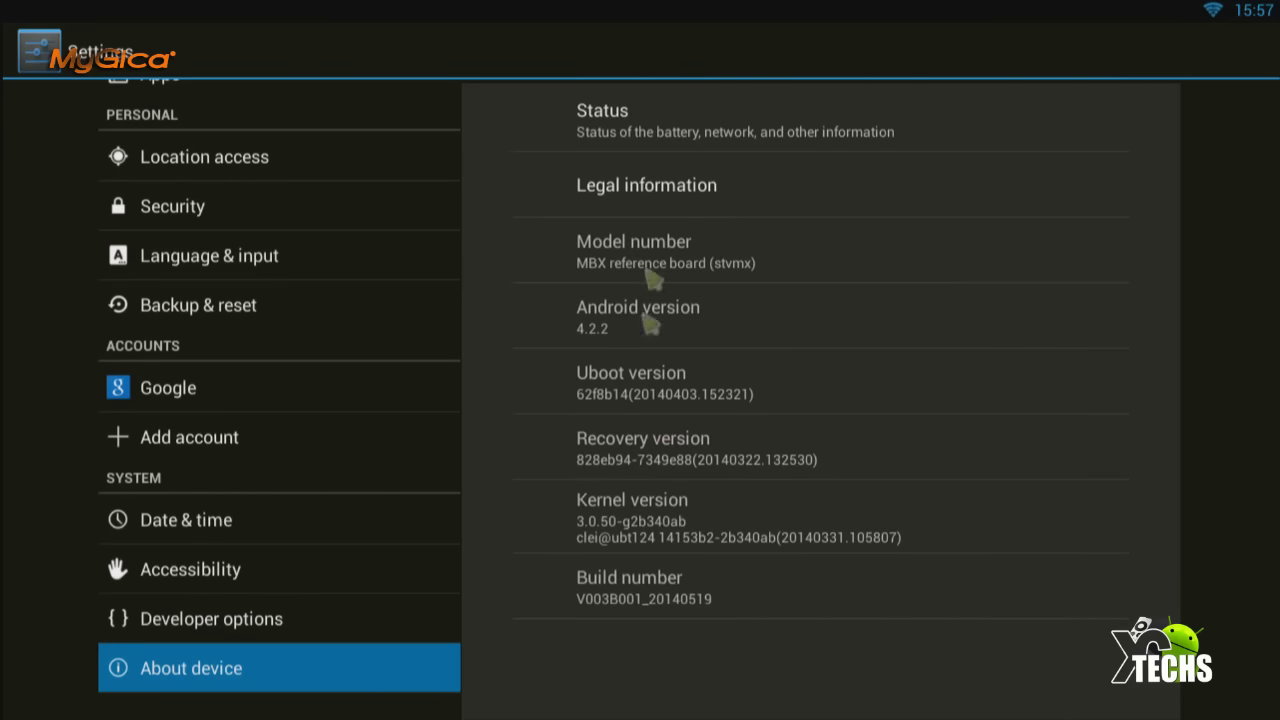
- Open AnTuTu Benchmark from the home screen, examine the detailed score breakdown, and exit the app
key("Home")
scroll(270, 556, "up", 2)
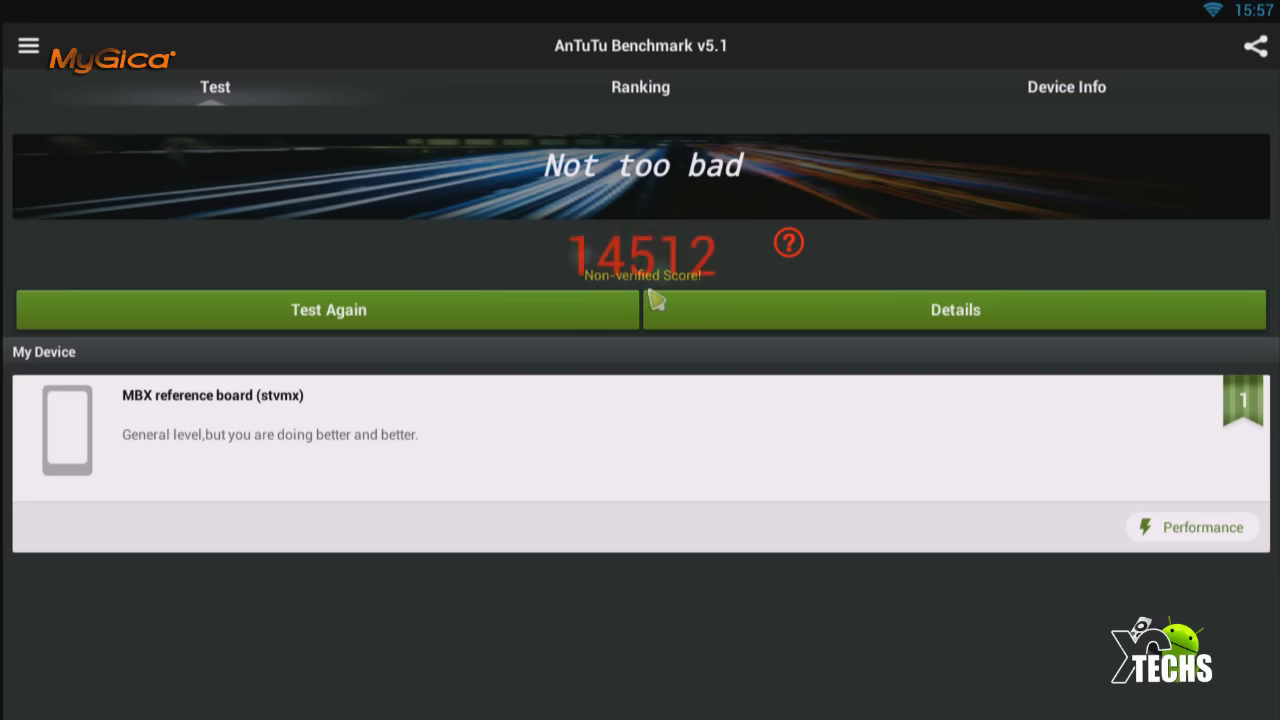
left_click(810, 318)
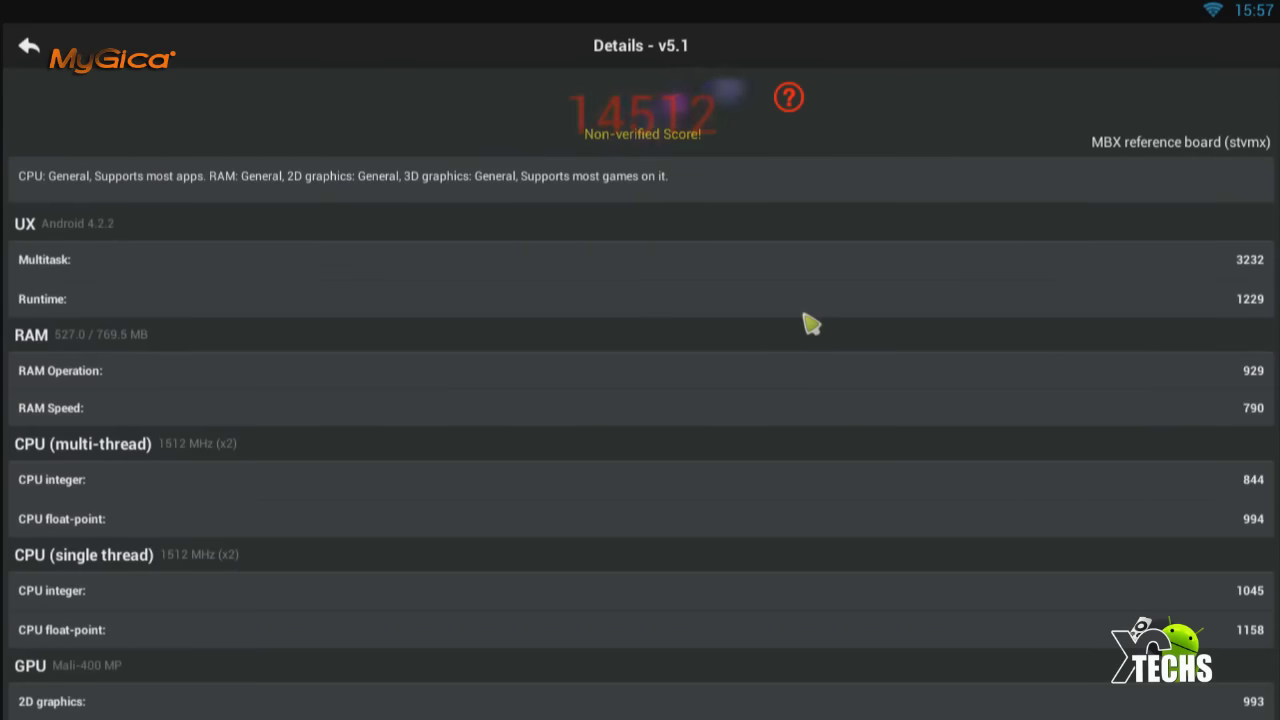
scroll(757, 541, "down", 3)
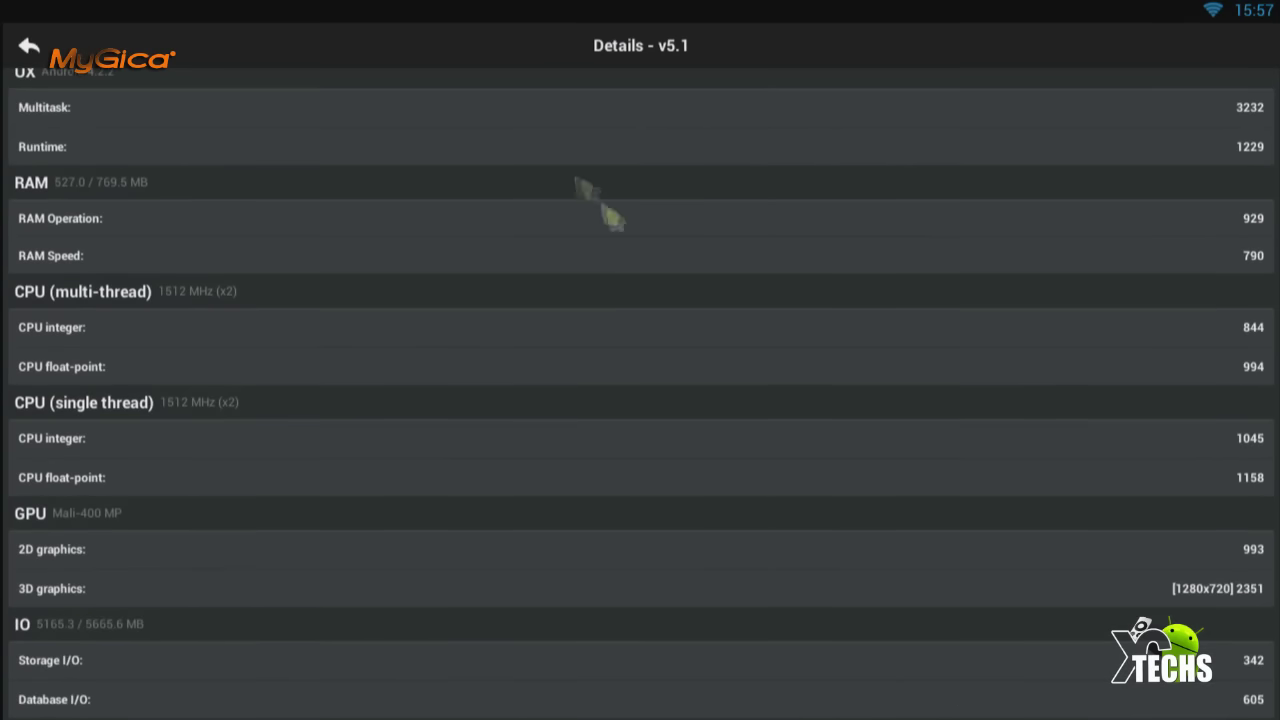
scroll(660, 215, "up", 3)
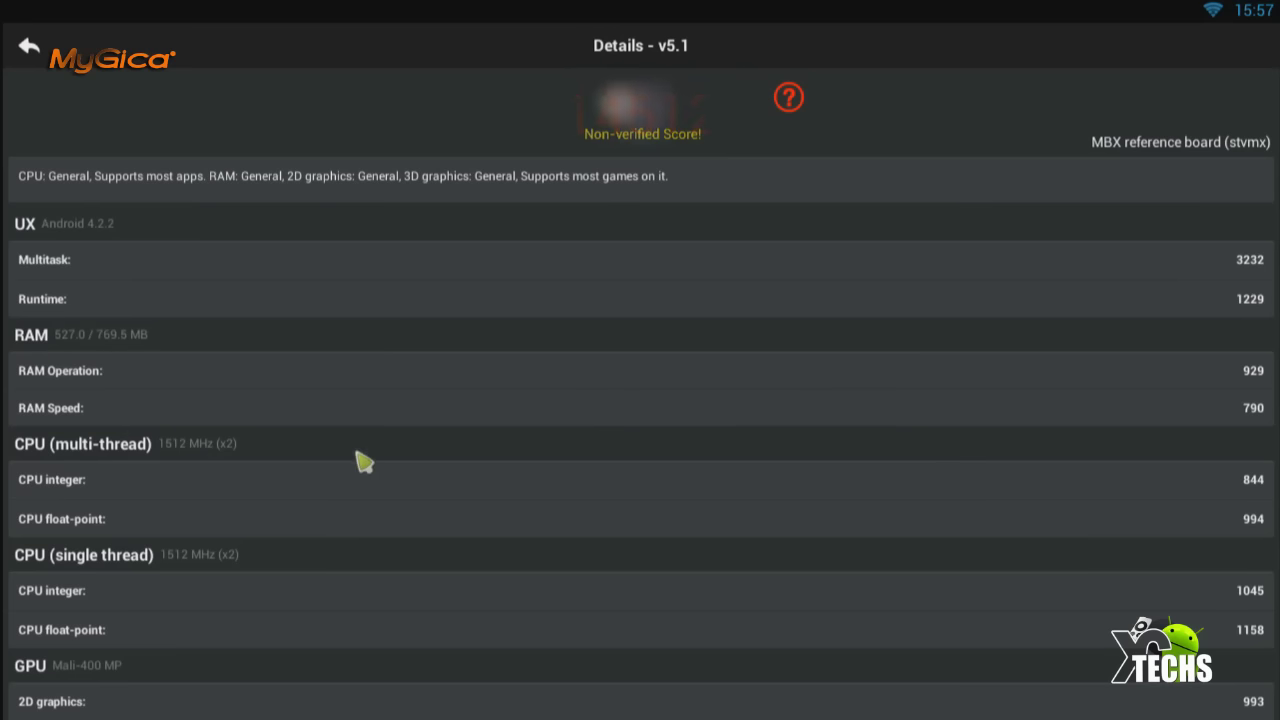
key("Escape")
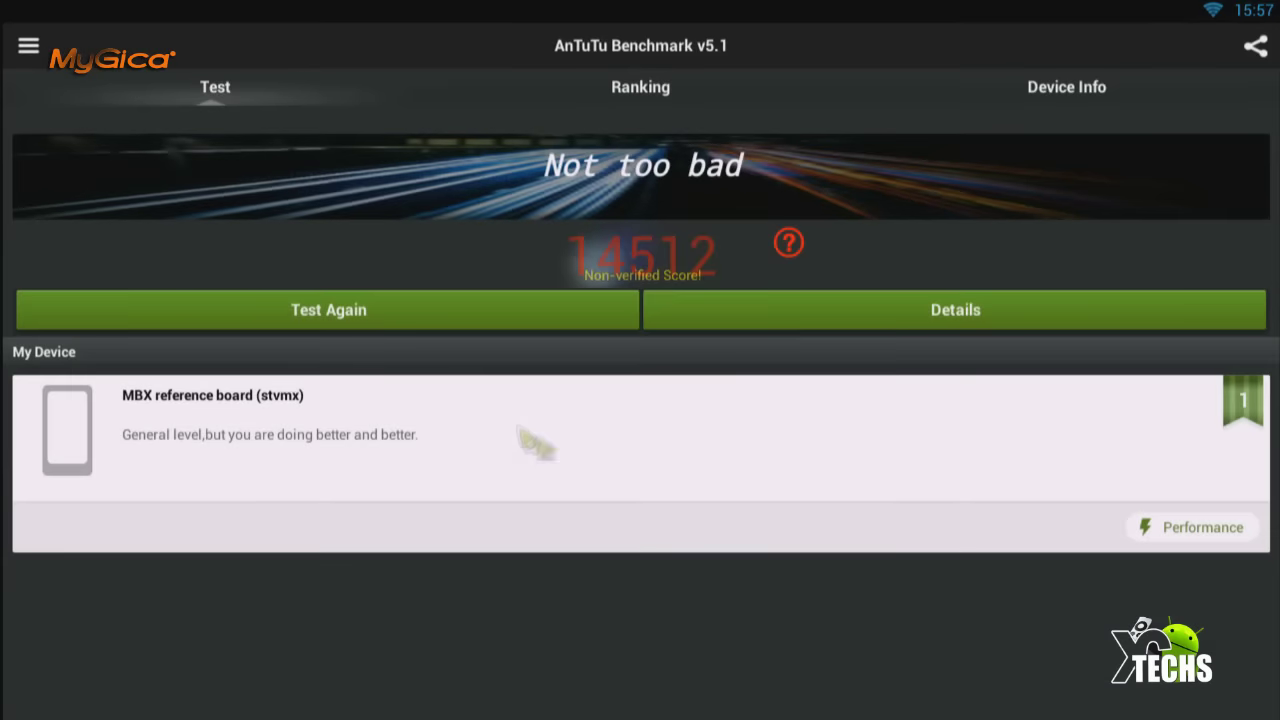
key("Escape")
left_click(692, 436)
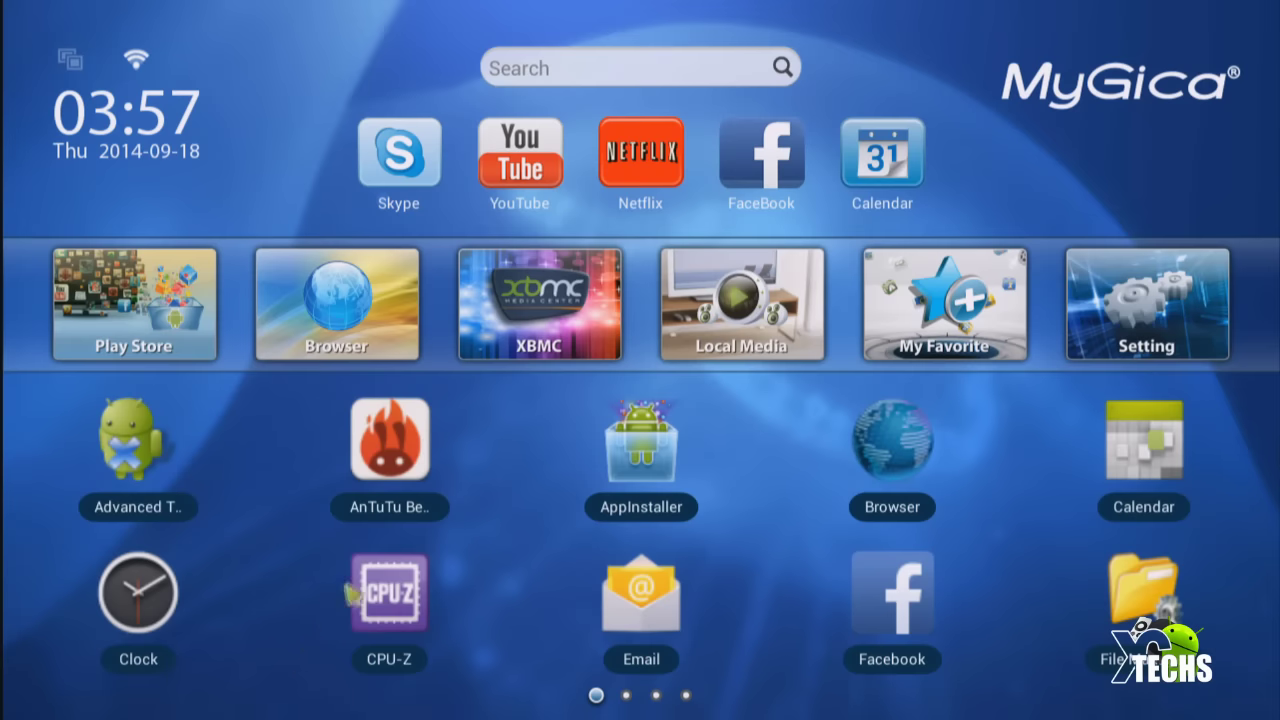
- Open CPU-Z and examine the box's SoC and System information
left_click(400, 600)
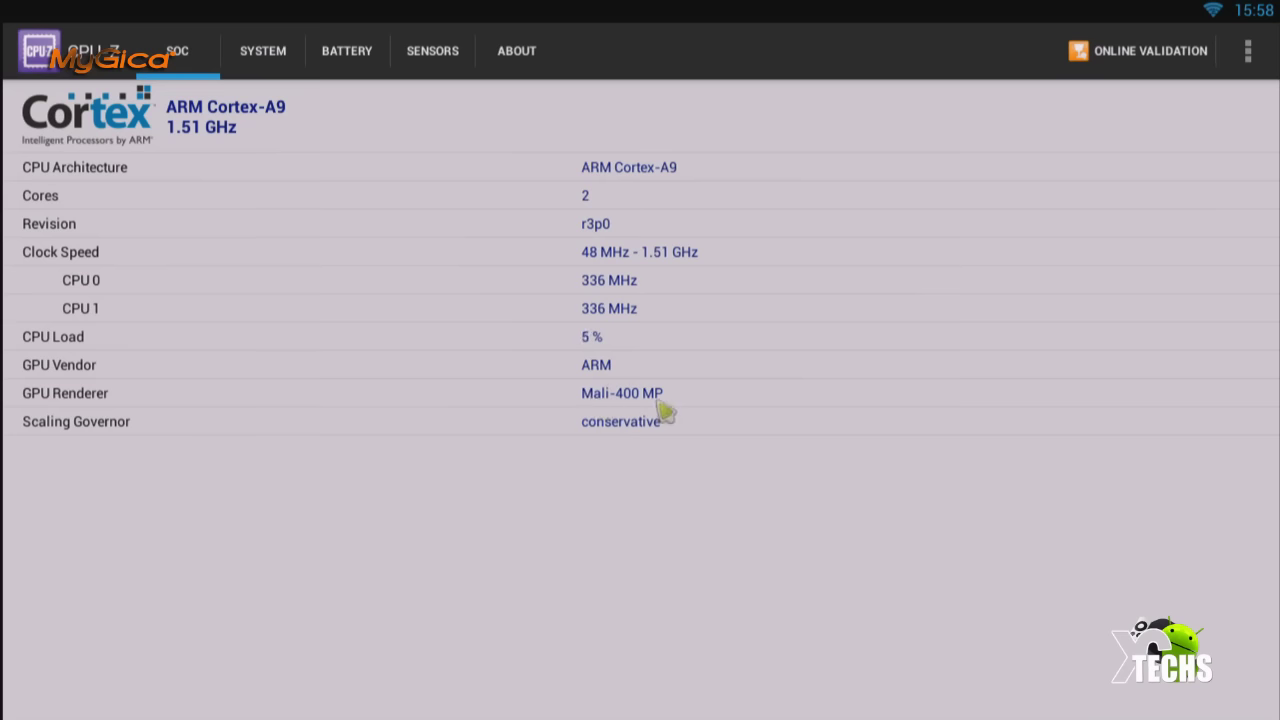
left_click(290, 70)
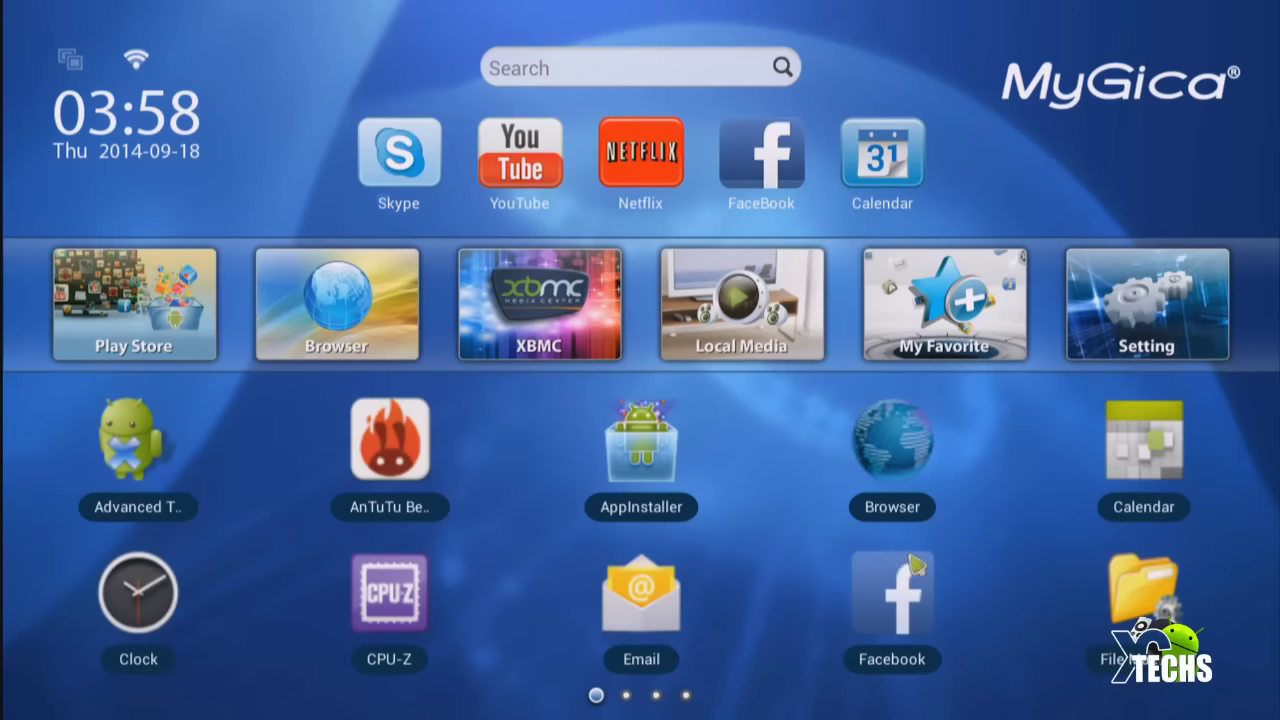
- Switch to Linpack for Android and run the multi-thread benchmark several times
left_click_drag(905, 560, 614, 549)
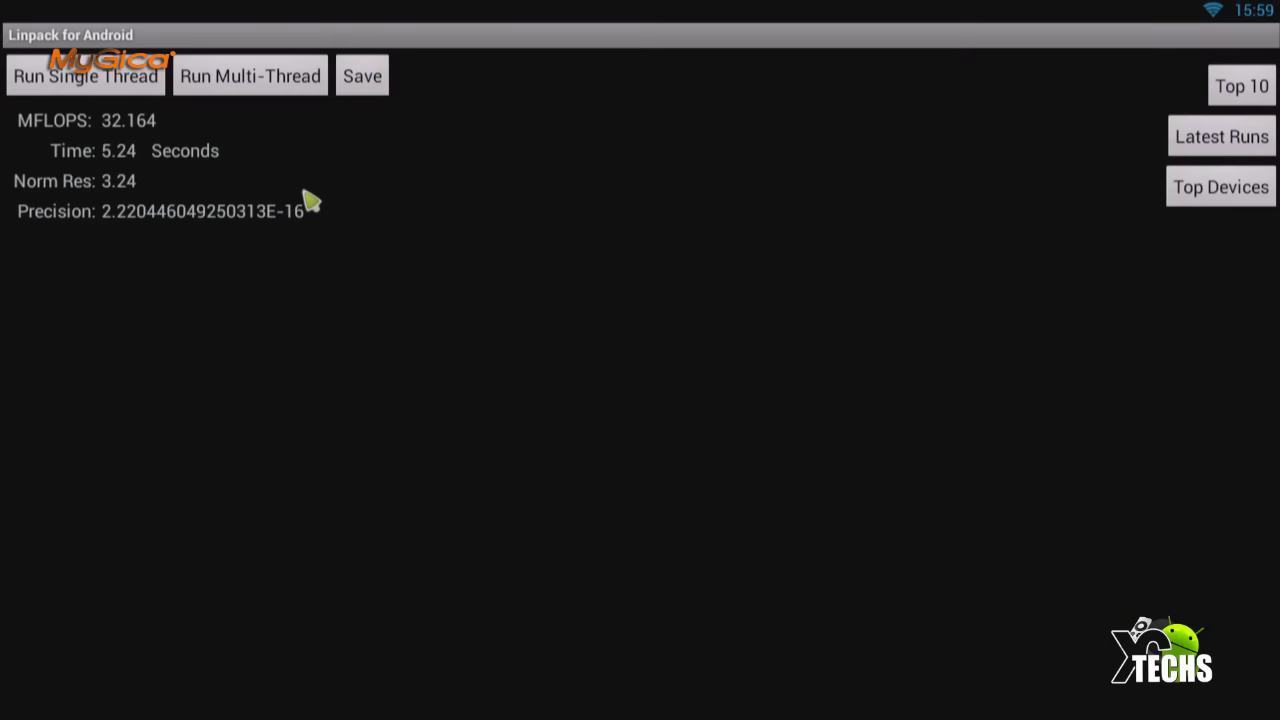
left_click(272, 82)
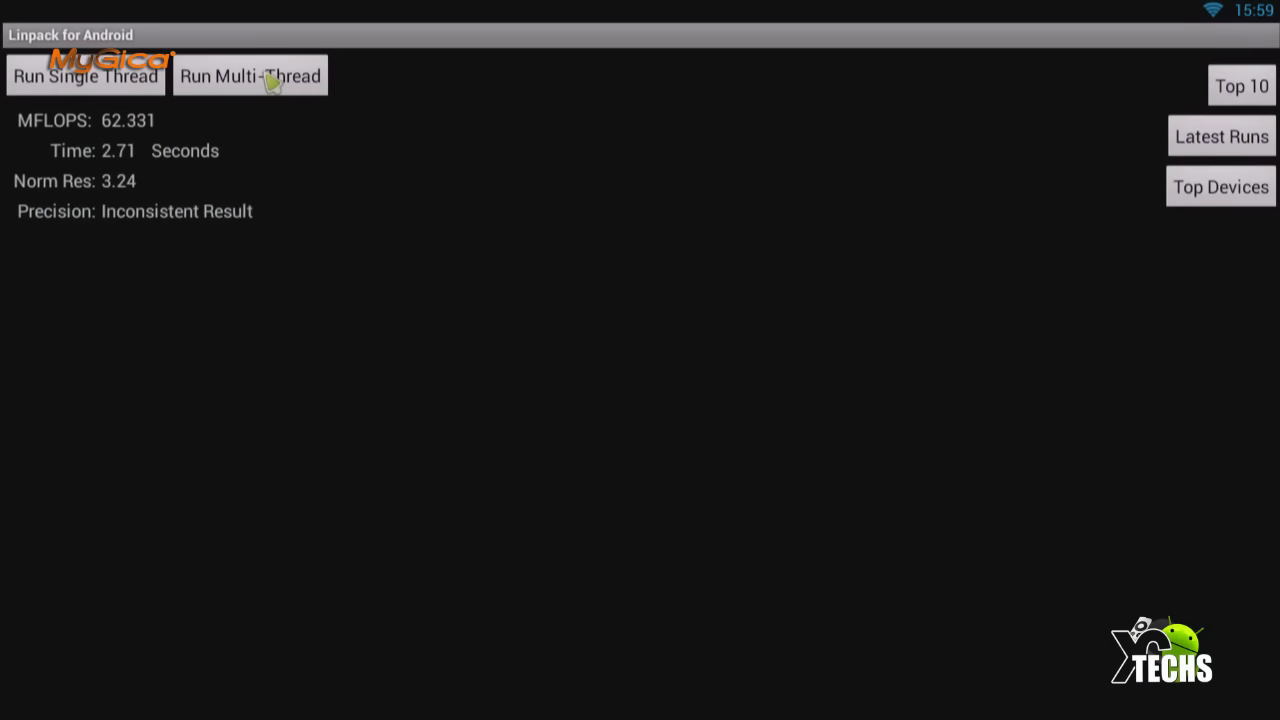
left_click(256, 87)
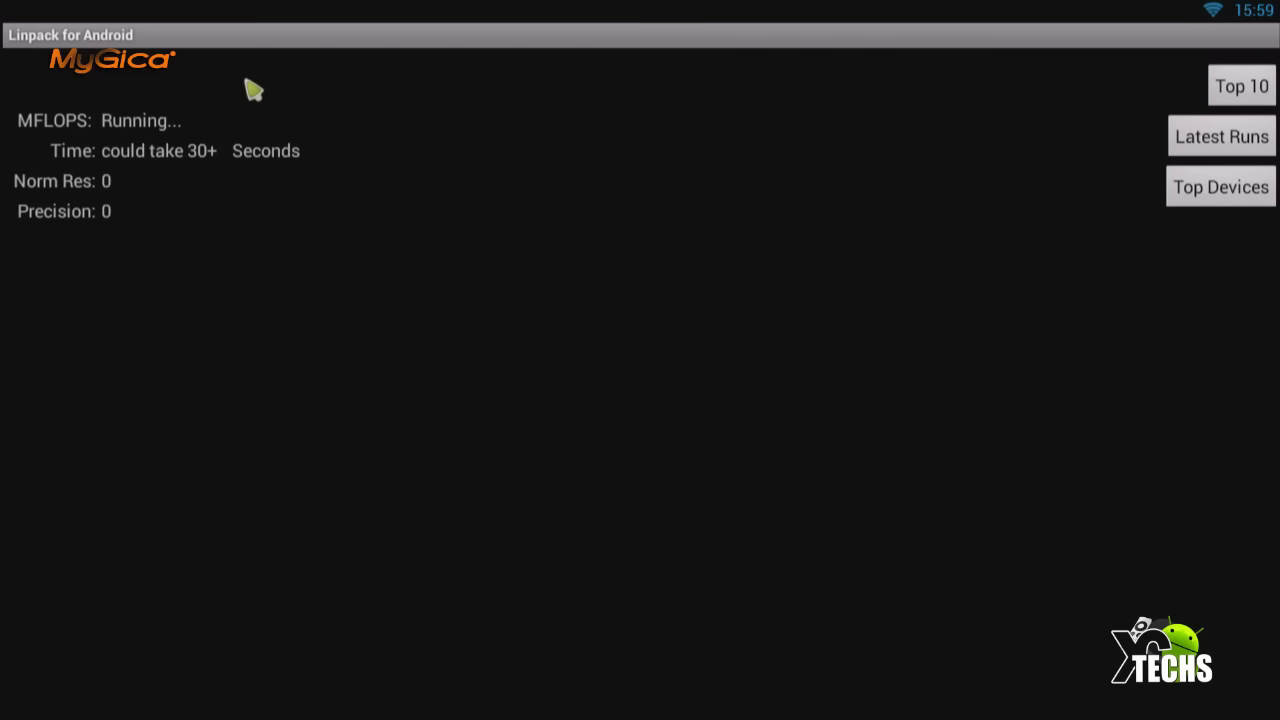
left_click(270, 80)
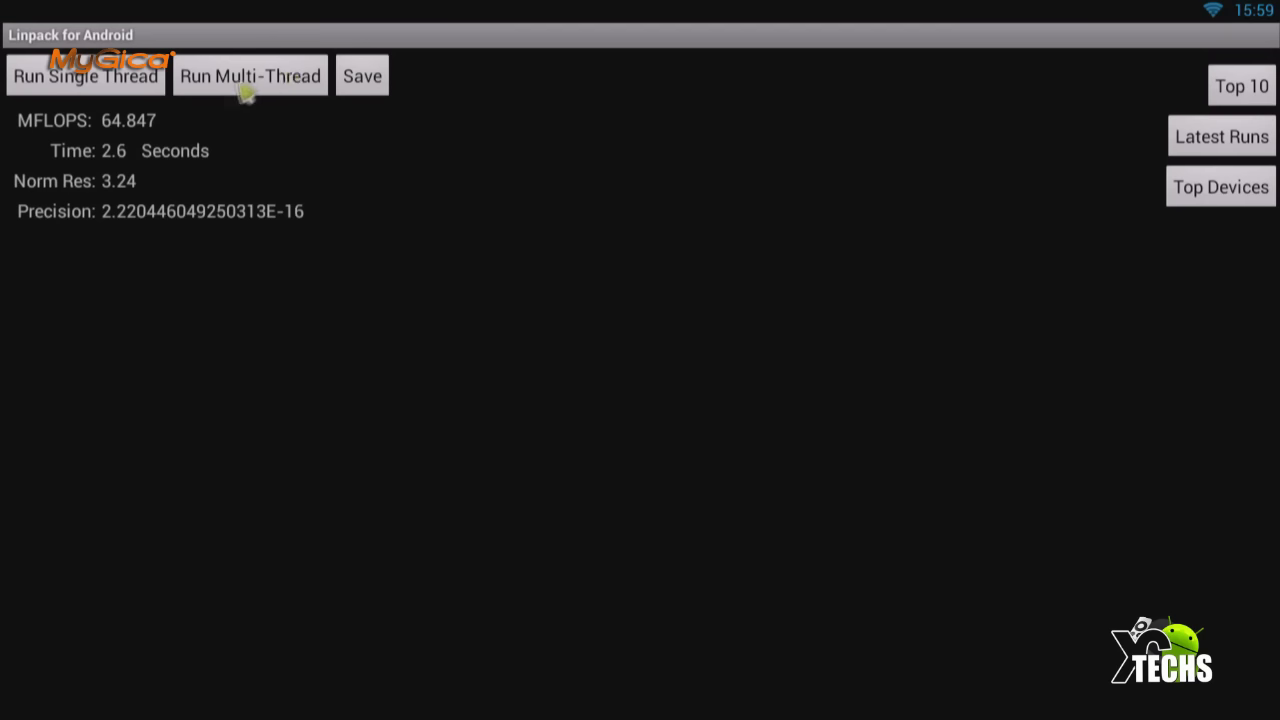
left_click(229, 90)
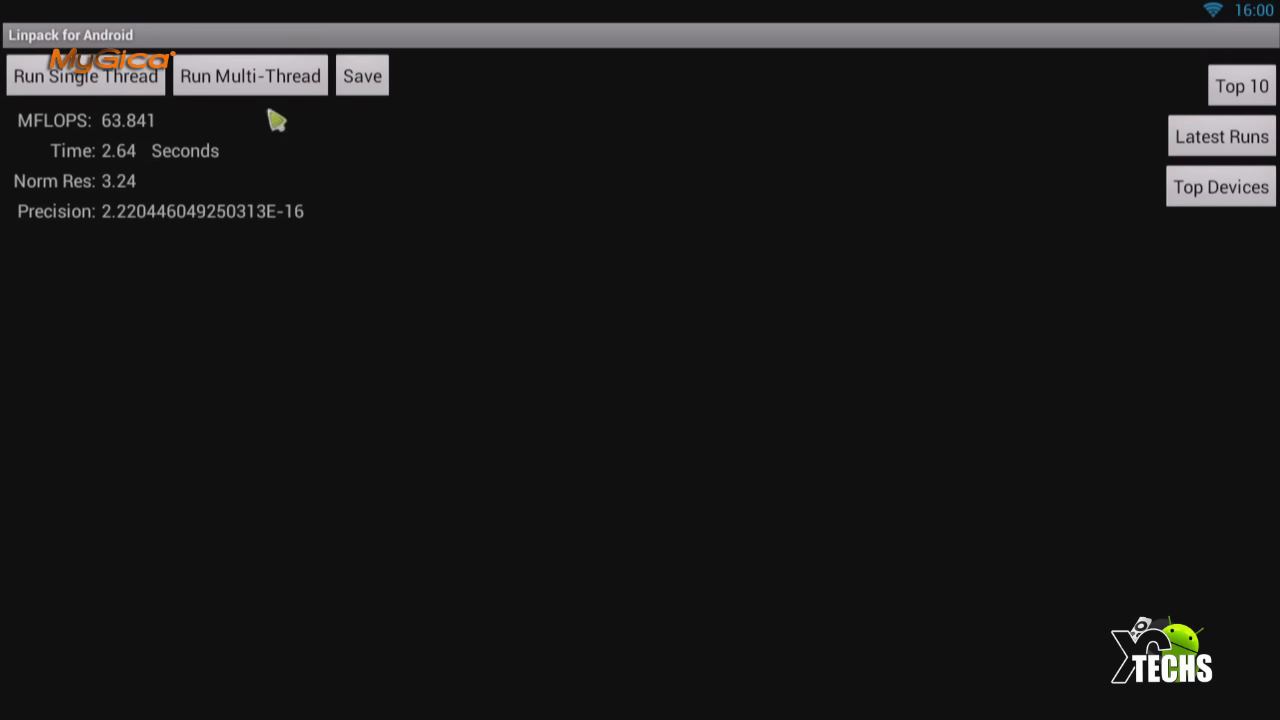
- Repeat the Linpack multi-thread benchmark to compare further MFLOPS results
left_click(249, 86)
left_click(265, 90)
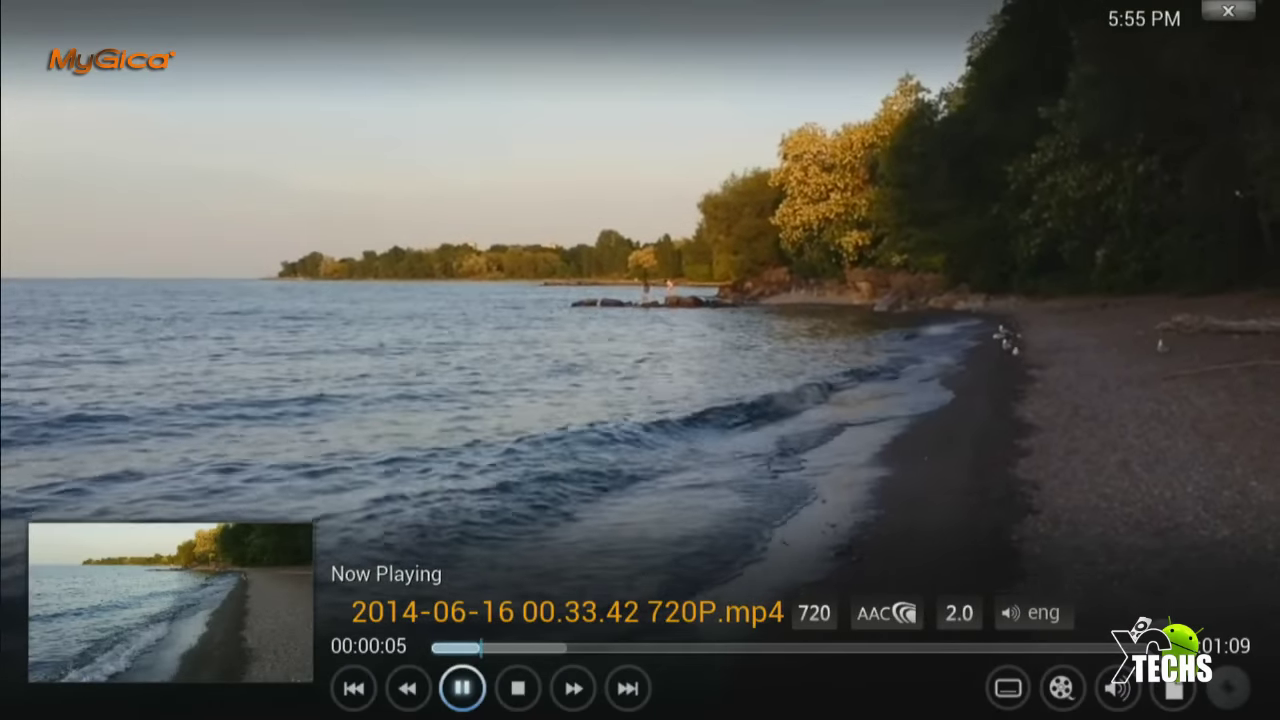
- Switch to XBMC, look over the playback controls for the video 2014-06-16 00.33.42 720P.mp4, and stop its playback
key("Right")
key("Right")
key("Right")
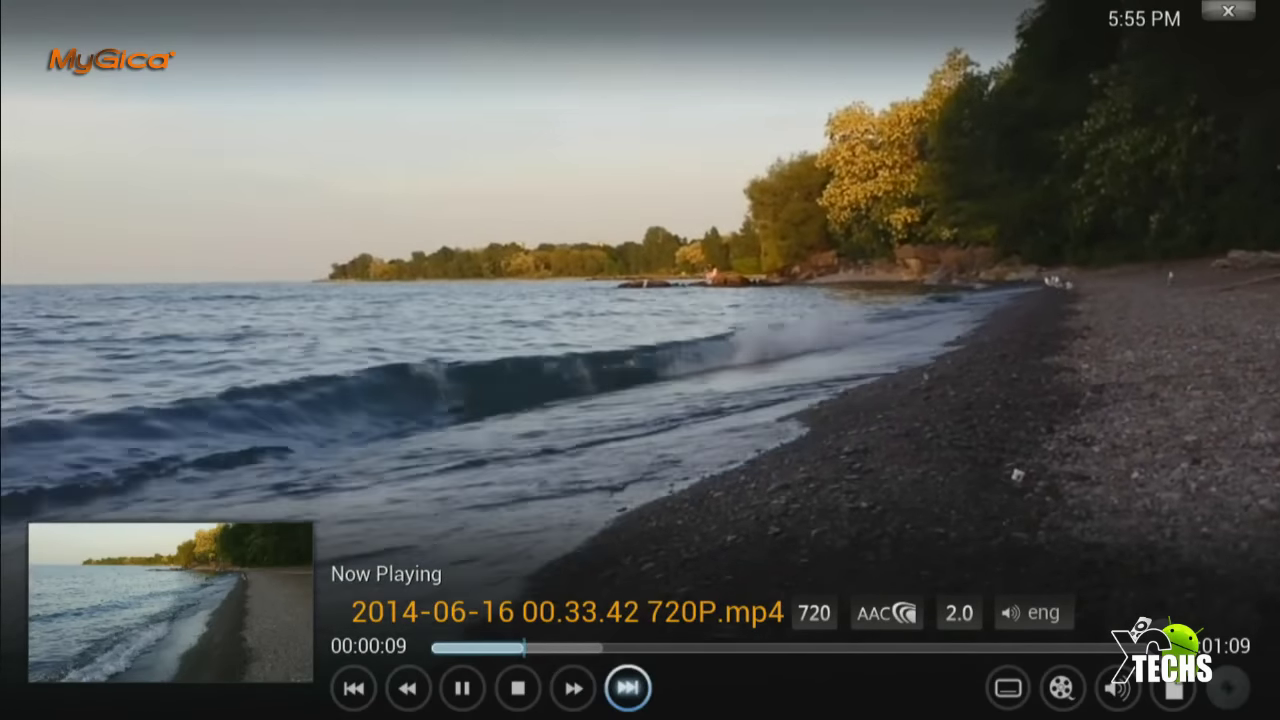
key("Left")
key("Left")
key("Left")
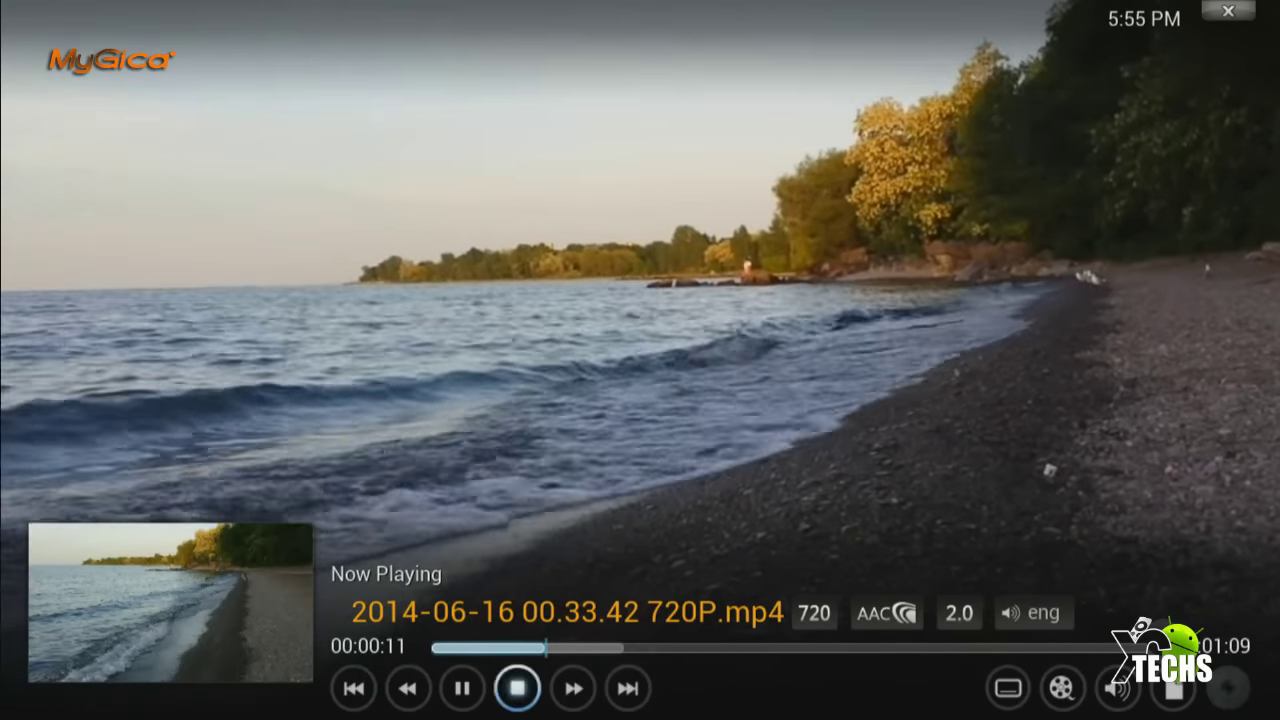
key("Right")
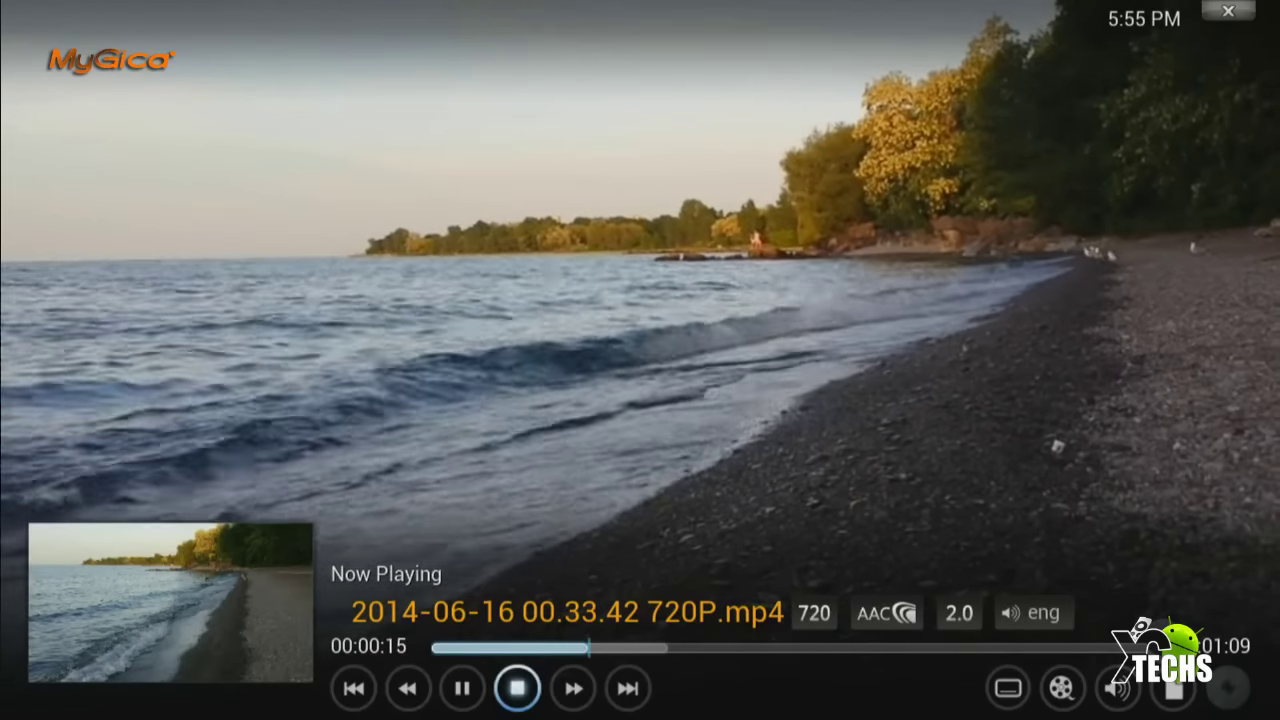
key("Return")
- Bring up the Exit option in the power options of the XBMC home screen
key("Up")
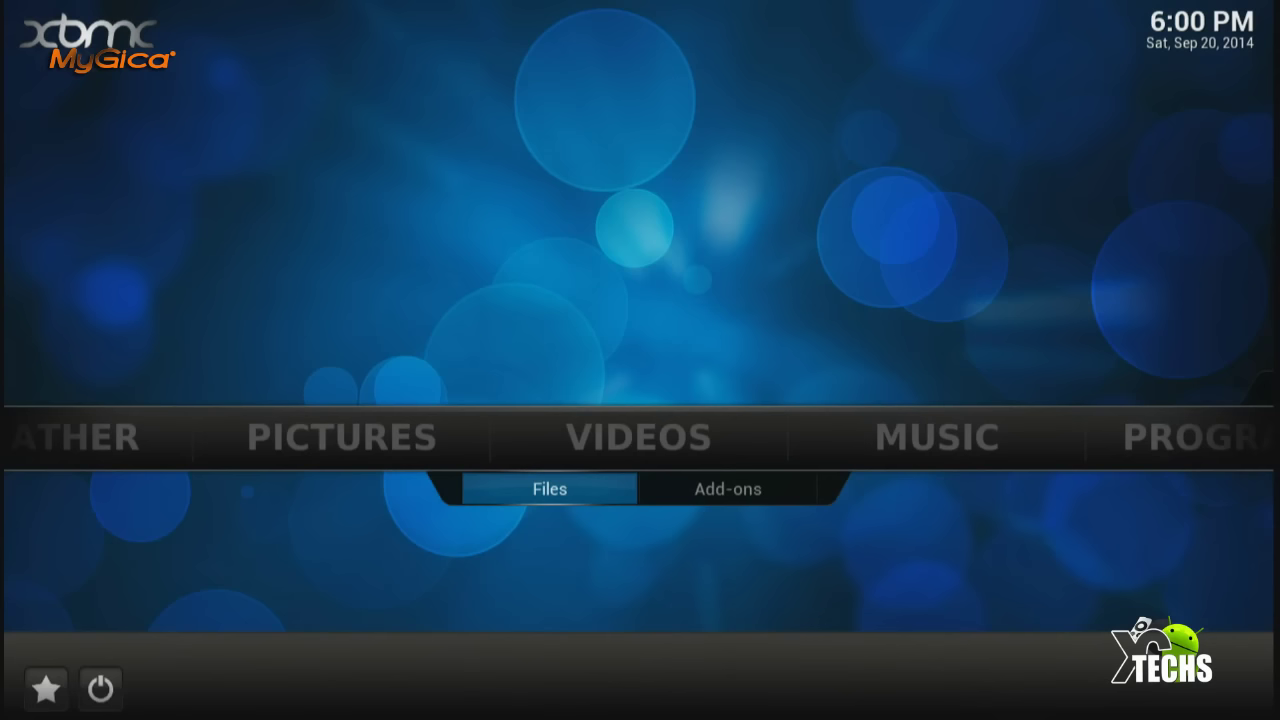
key("Down")
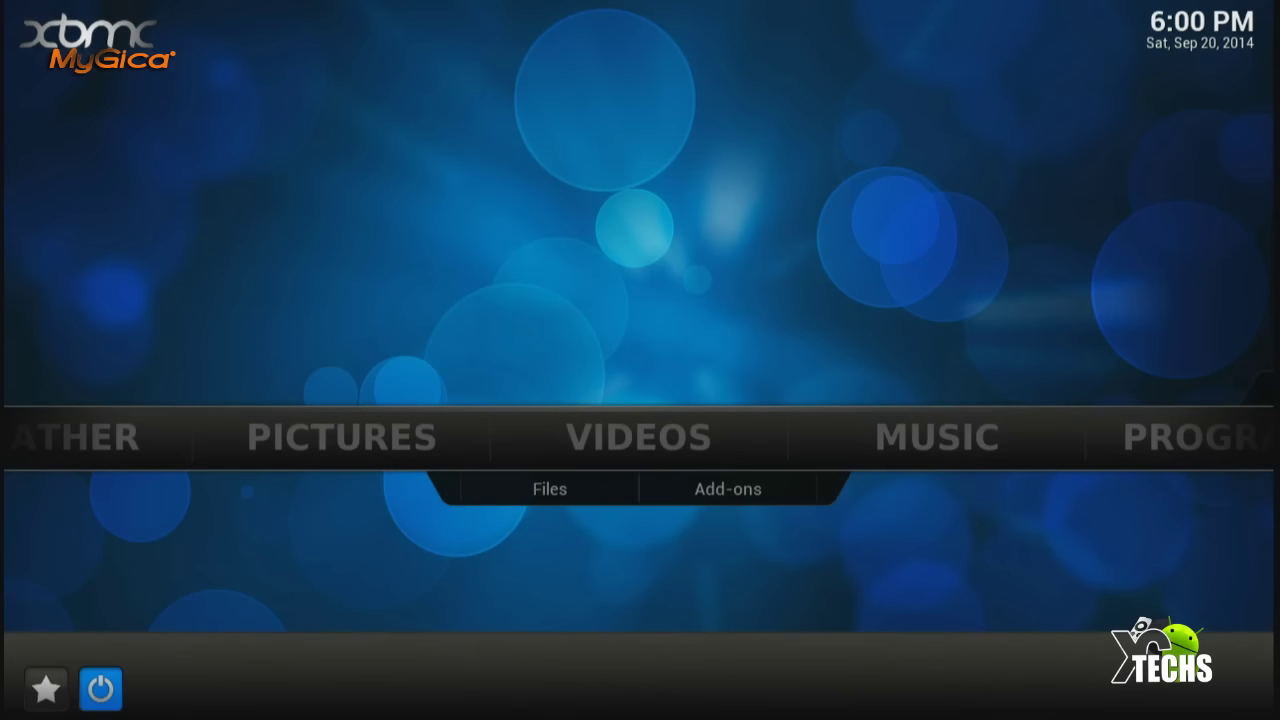
key("Return")
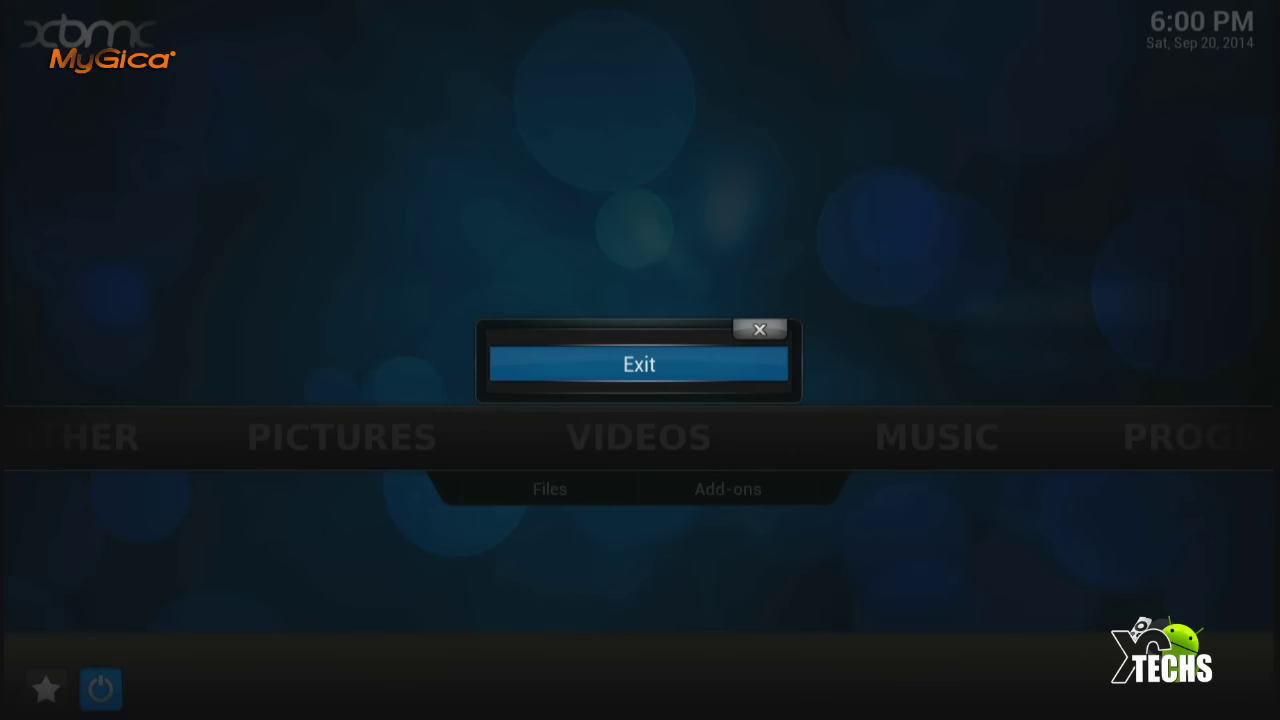